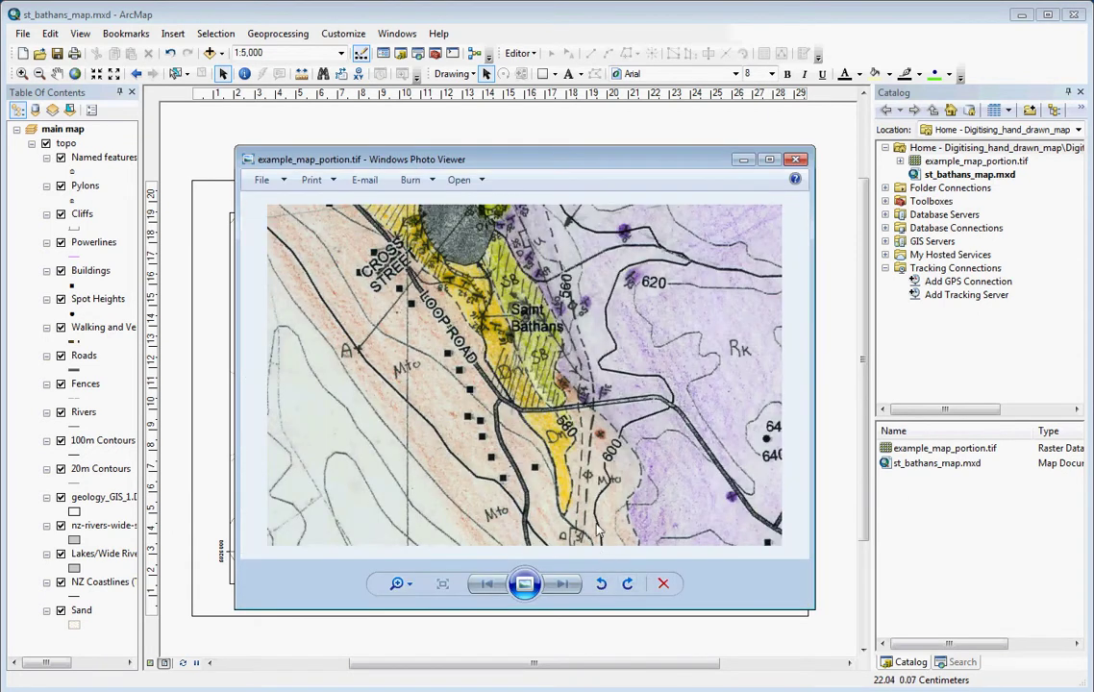
Move the scanned hand-drawn map image aside and close it to reveal the St Bathans layout.
{"action": "left_click_drag", "start_coordinate": [598, 165], "coordinate": [662, 387]}
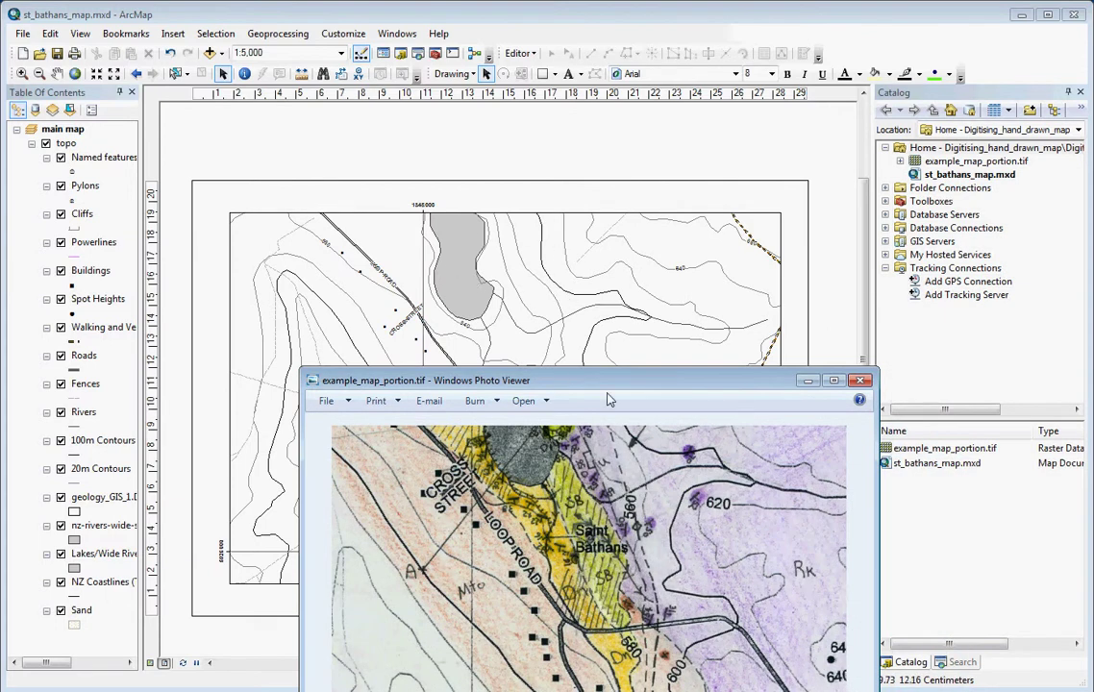
{"action": "left_click", "coordinate": [863, 383]}
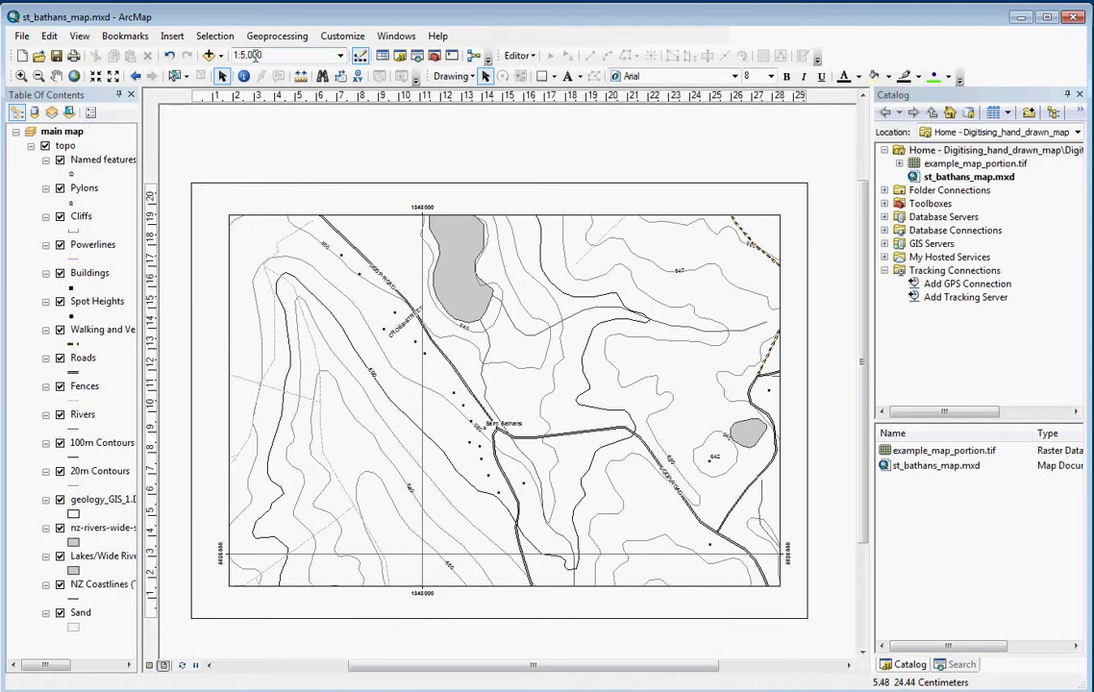
Shrink the data frame from its bottom and right edges, then pan the map up to recentre it.
{"action": "left_click", "coordinate": [472, 290]}
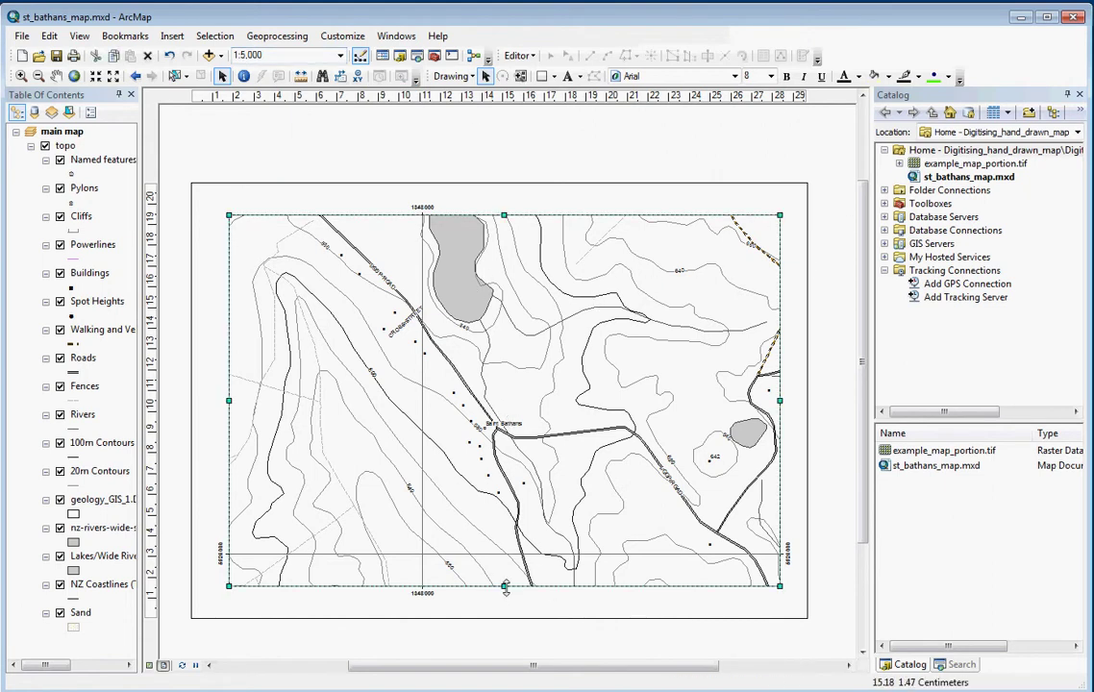
{"action": "left_click_drag", "start_coordinate": [506, 588], "coordinate": [501, 562]}
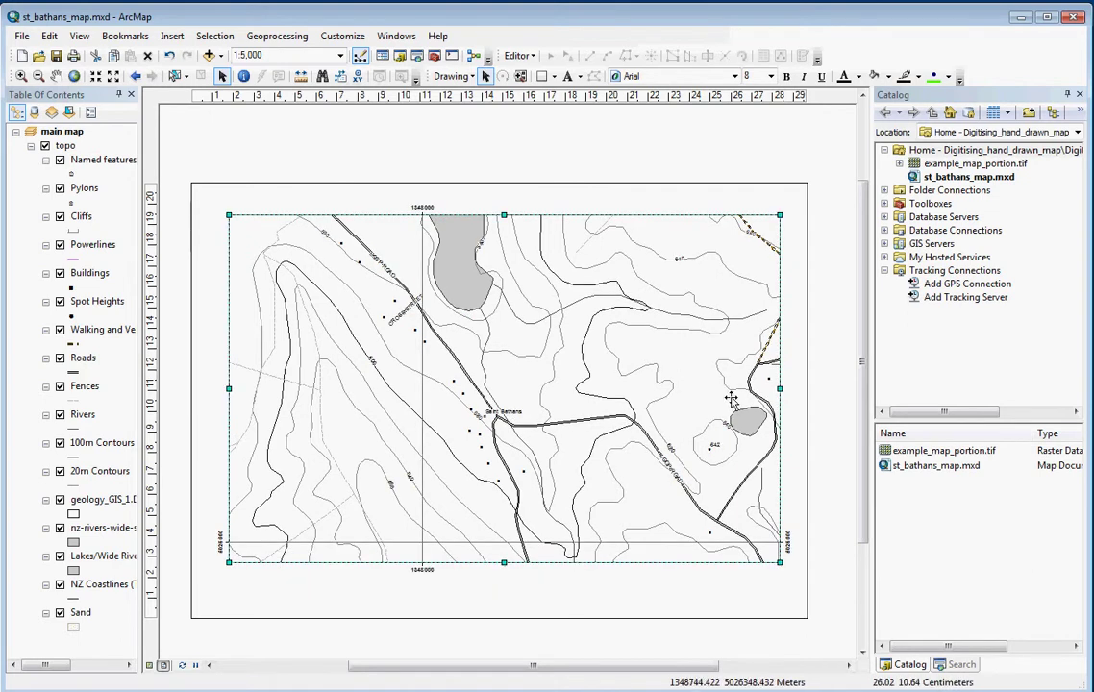
{"action": "left_click_drag", "start_coordinate": [778, 388], "coordinate": [723, 389]}
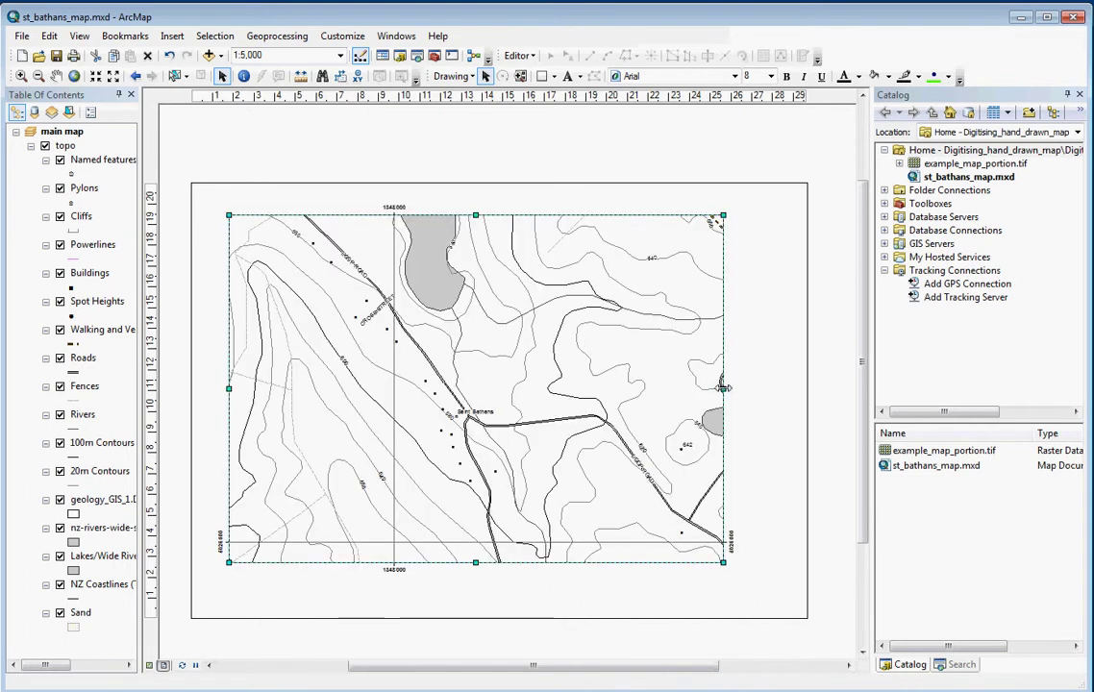
{"action": "left_click_drag", "start_coordinate": [723, 389], "coordinate": [644, 389]}
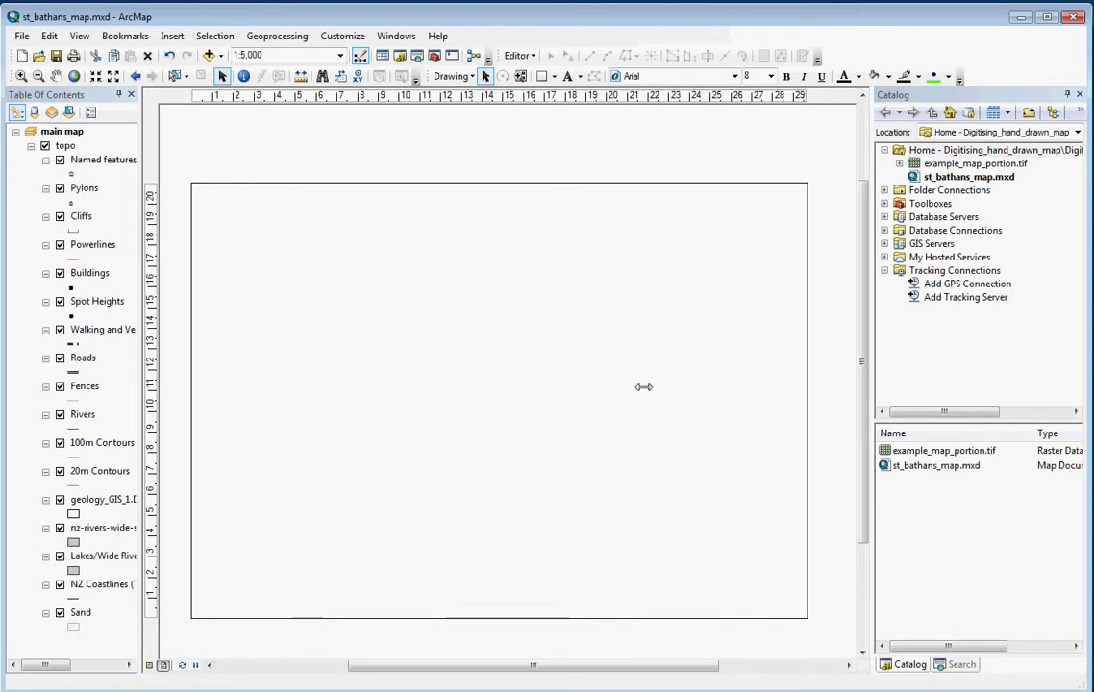
{"action": "left_click", "coordinate": [56, 76]}
{"action": "left_click_drag", "start_coordinate": [524, 437], "coordinate": [519, 391]}
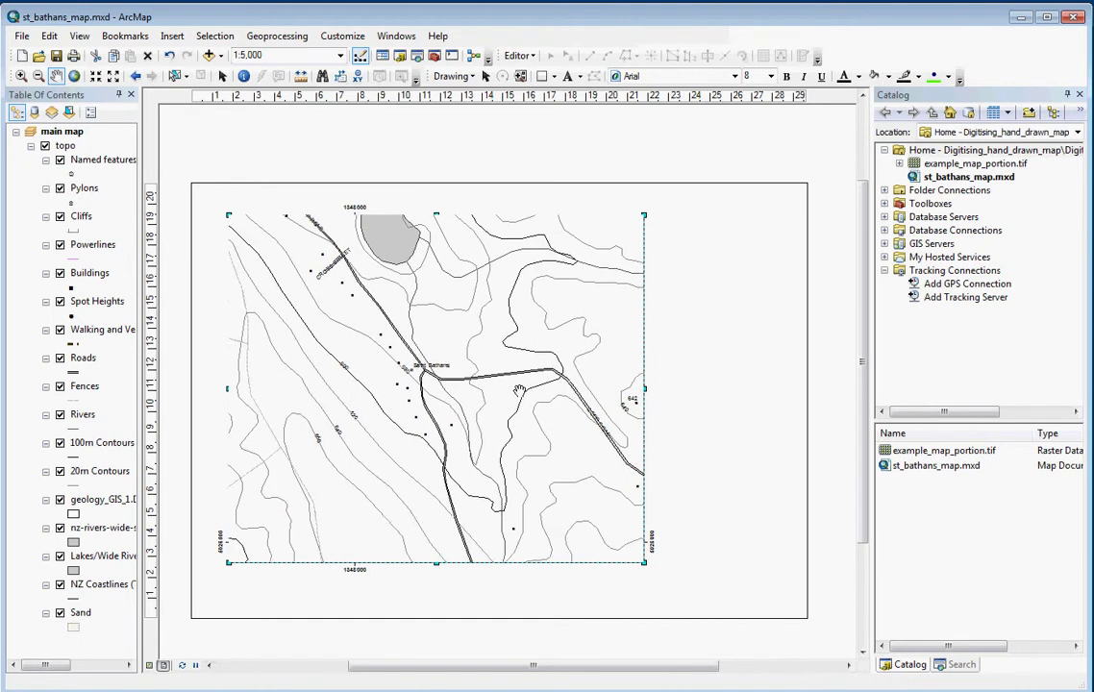
Raise the data frame's lower-right corner, pan the map down to fit, and return to Select Elements.
{"action": "left_click", "coordinate": [223, 76]}
{"action": "left_click_drag", "start_coordinate": [644, 563], "coordinate": [647, 523]}
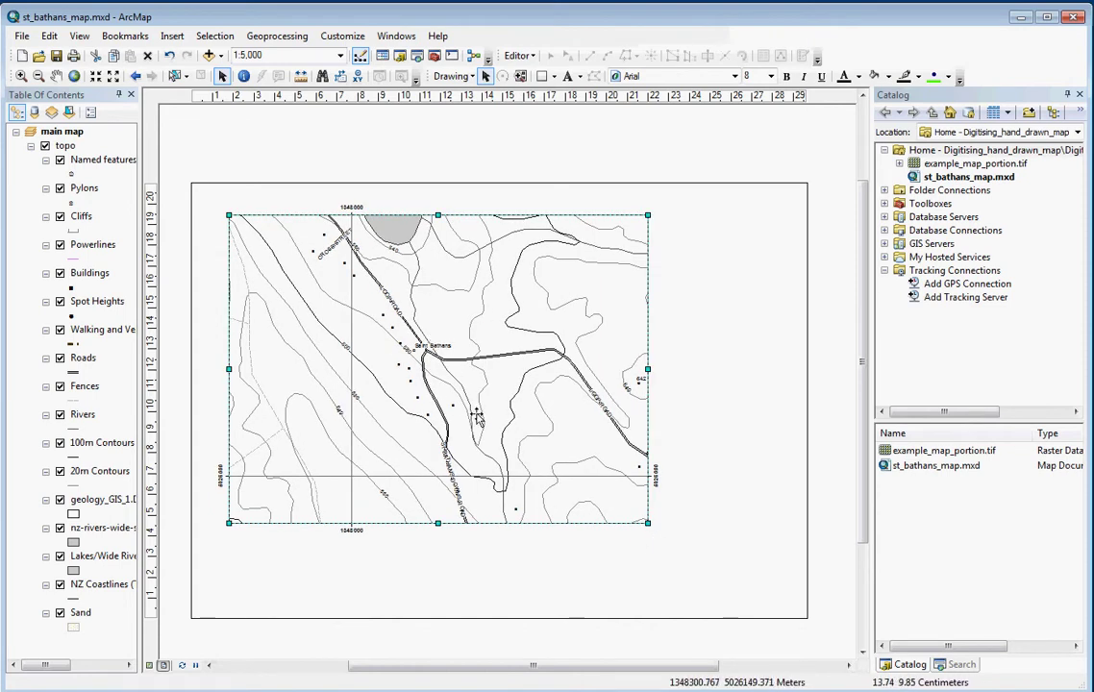
{"action": "left_click", "coordinate": [55, 76]}
{"action": "left_click_drag", "start_coordinate": [427, 293], "coordinate": [428, 322]}
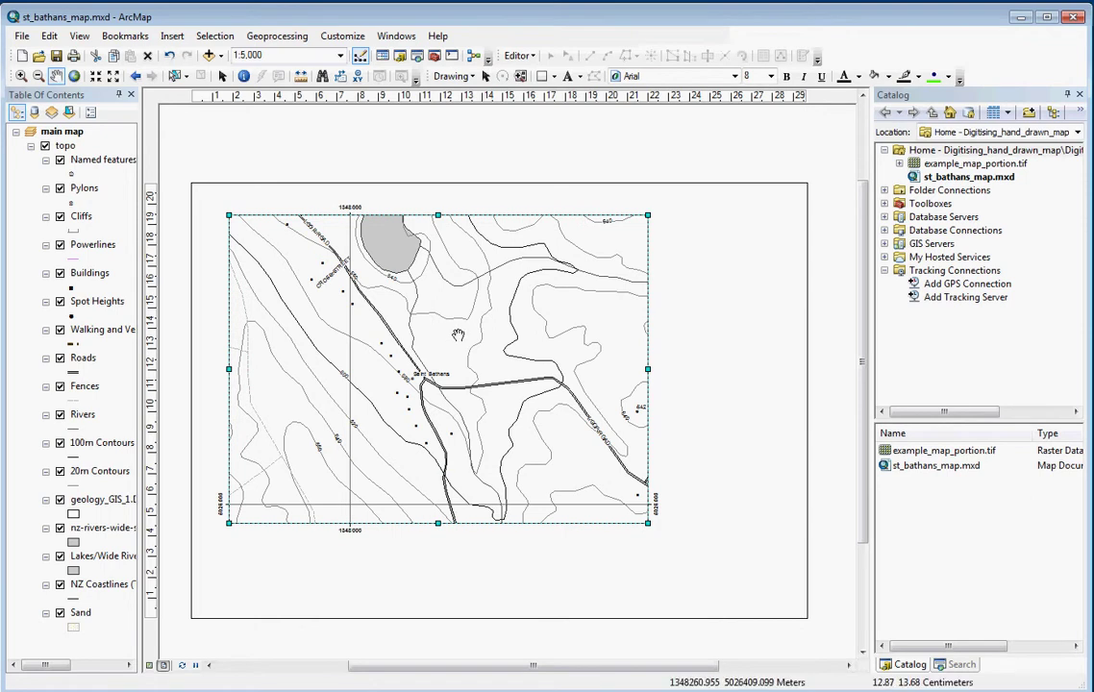
{"action": "left_click", "coordinate": [222, 76]}
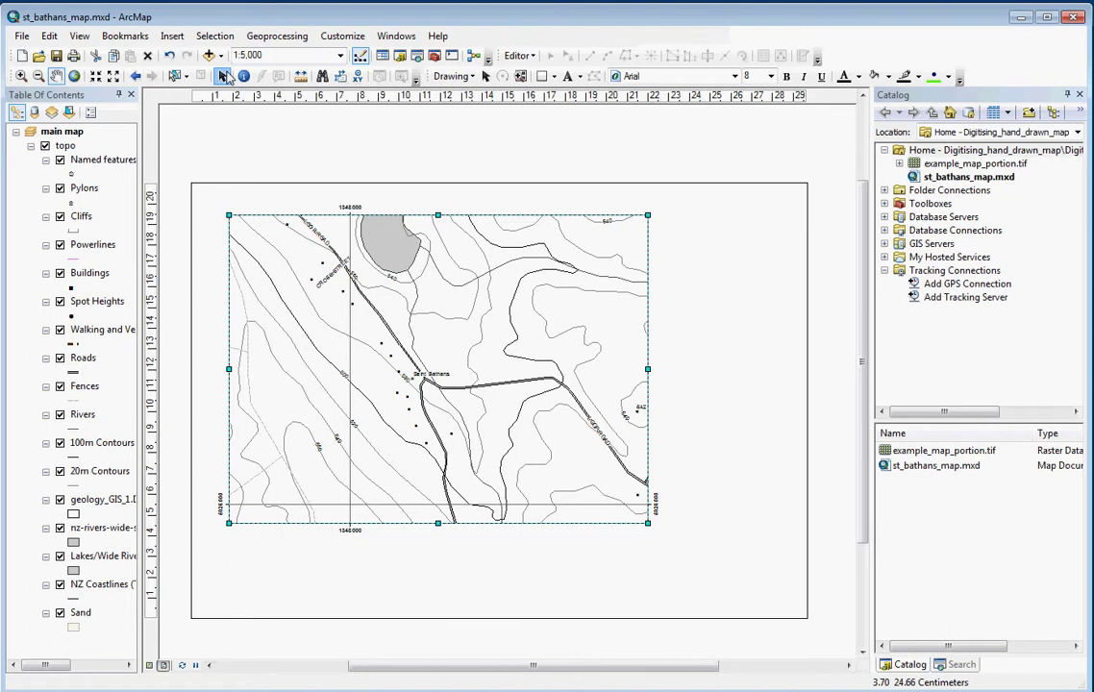
{"action": "left_click", "coordinate": [704, 343]}
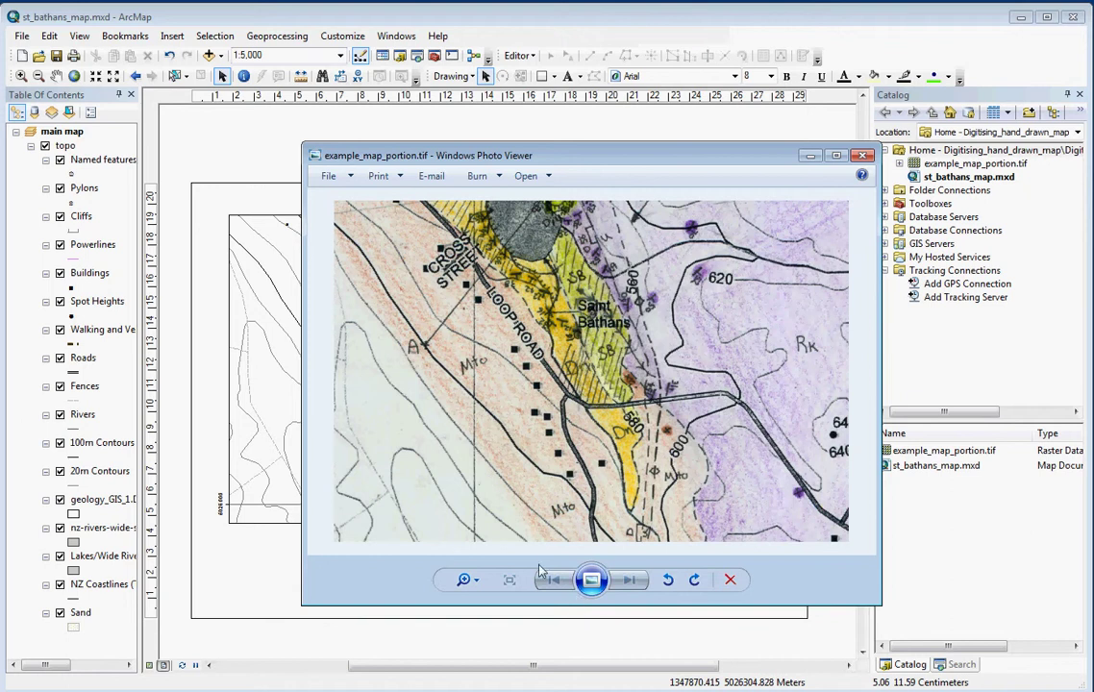
{"action": "left_click", "coordinate": [863, 157]}
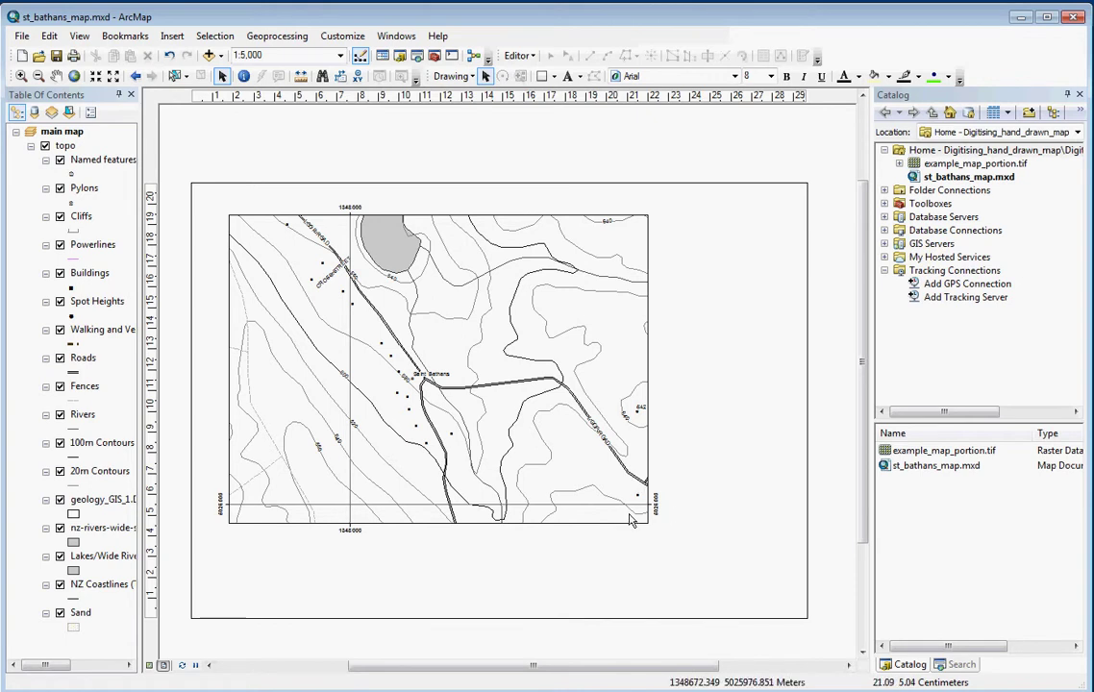
{"action": "scroll", "coordinate": [510, 407], "scroll_direction": "down", "scroll_amount": 3}
{"action": "scroll", "coordinate": [510, 407], "scroll_direction": "up", "scroll_amount": 4}
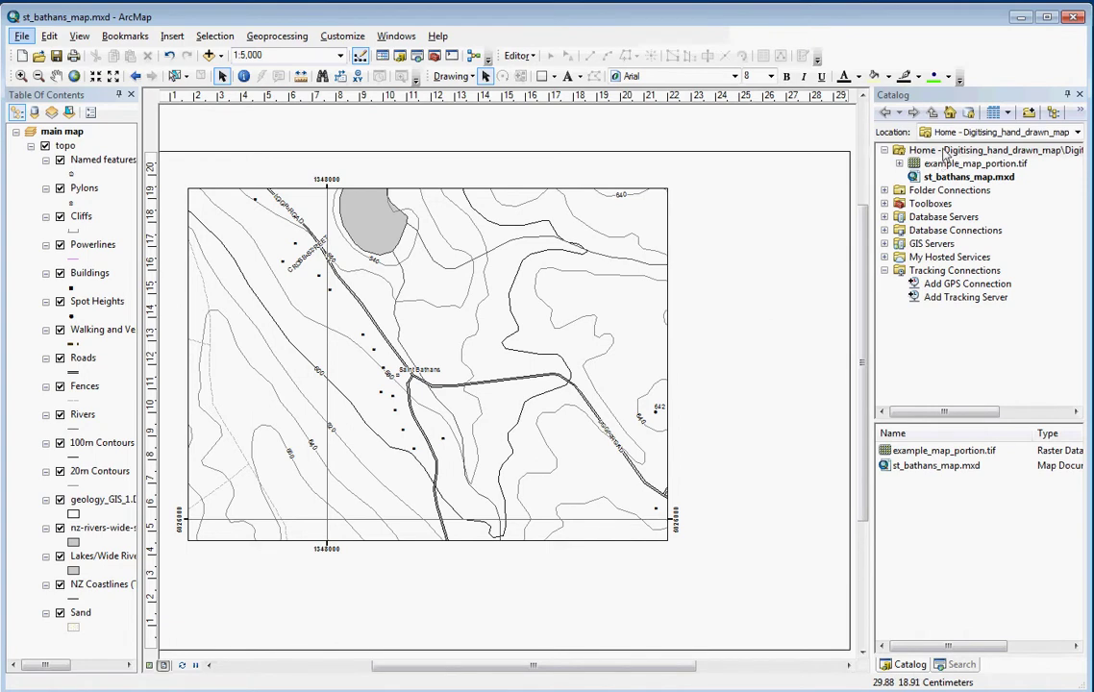
Start a new Polygon shapefile named Bounds in the Home folder.
{"action": "right_click", "coordinate": [948, 156]}
{"action": "mouse_move", "coordinate": [1005, 256]}
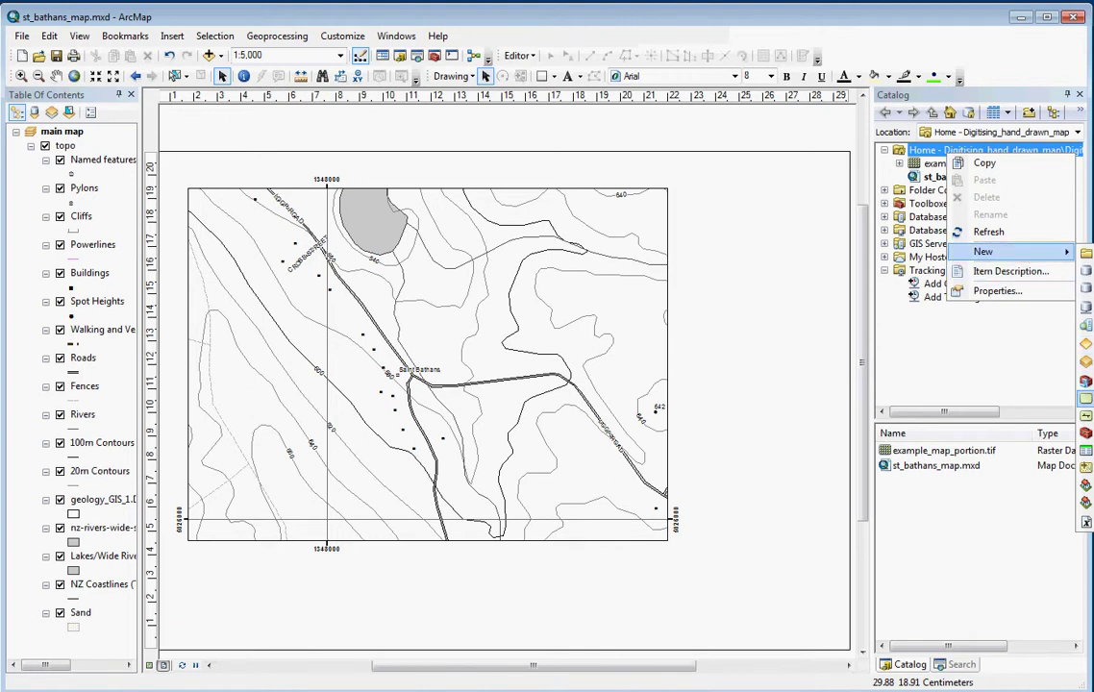
{"action": "left_click", "coordinate": [1087, 398]}
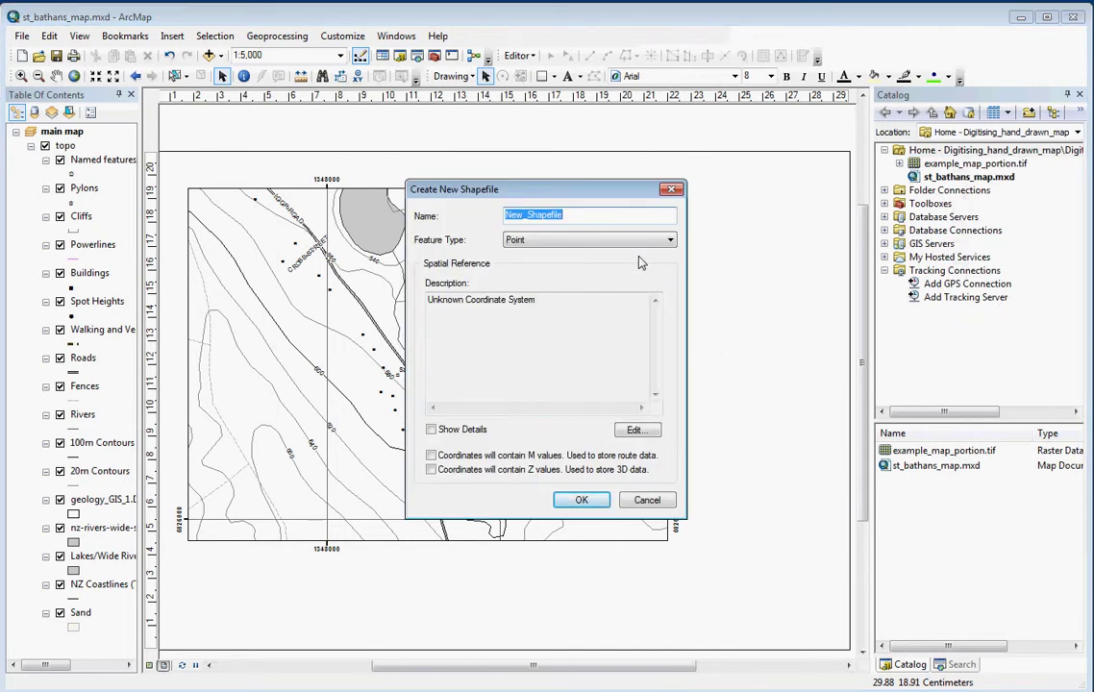
{"action": "left_click", "coordinate": [583, 240]}
{"action": "left_click", "coordinate": [594, 277]}
{"action": "left_click_drag", "start_coordinate": [569, 215], "coordinate": [502, 220]}
{"action": "type", "text": "Bounds"}
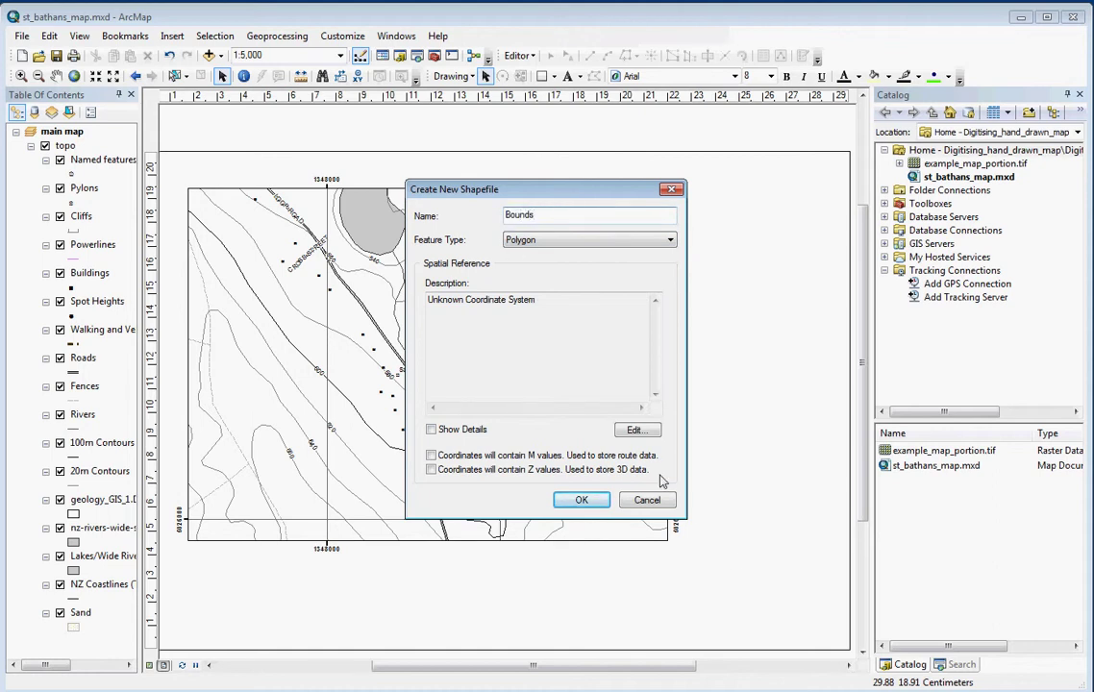
Assign it NZGD 2000 New Zealand Transverse Mercator and create the shapefile.
{"action": "left_click", "coordinate": [639, 430]}
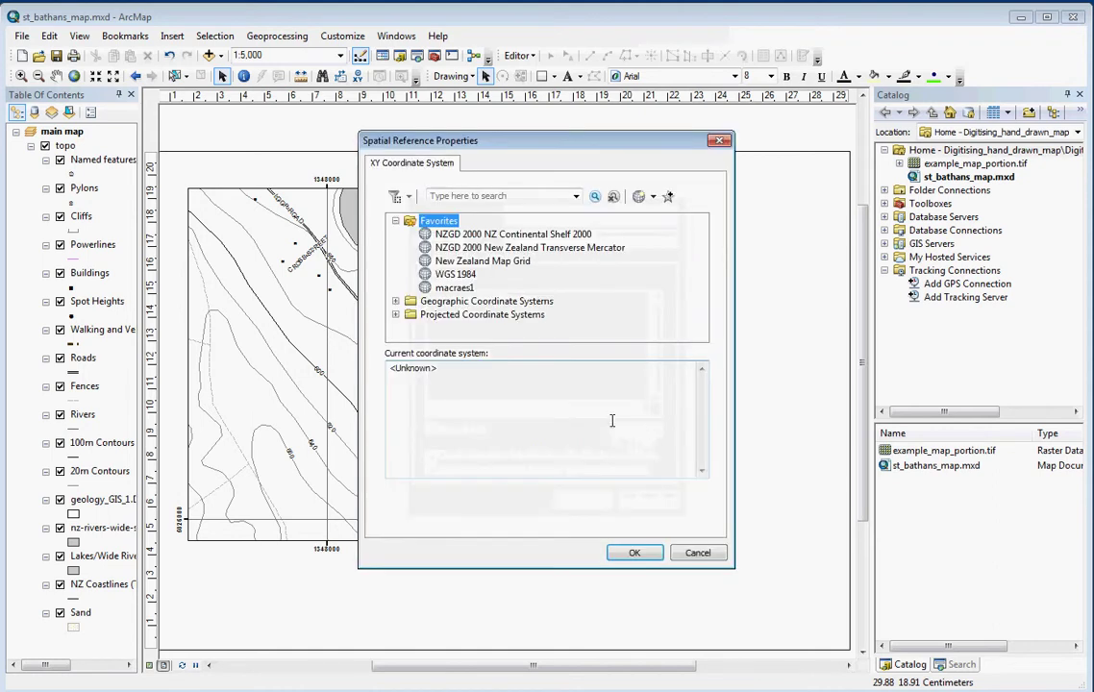
{"action": "left_click", "coordinate": [545, 250]}
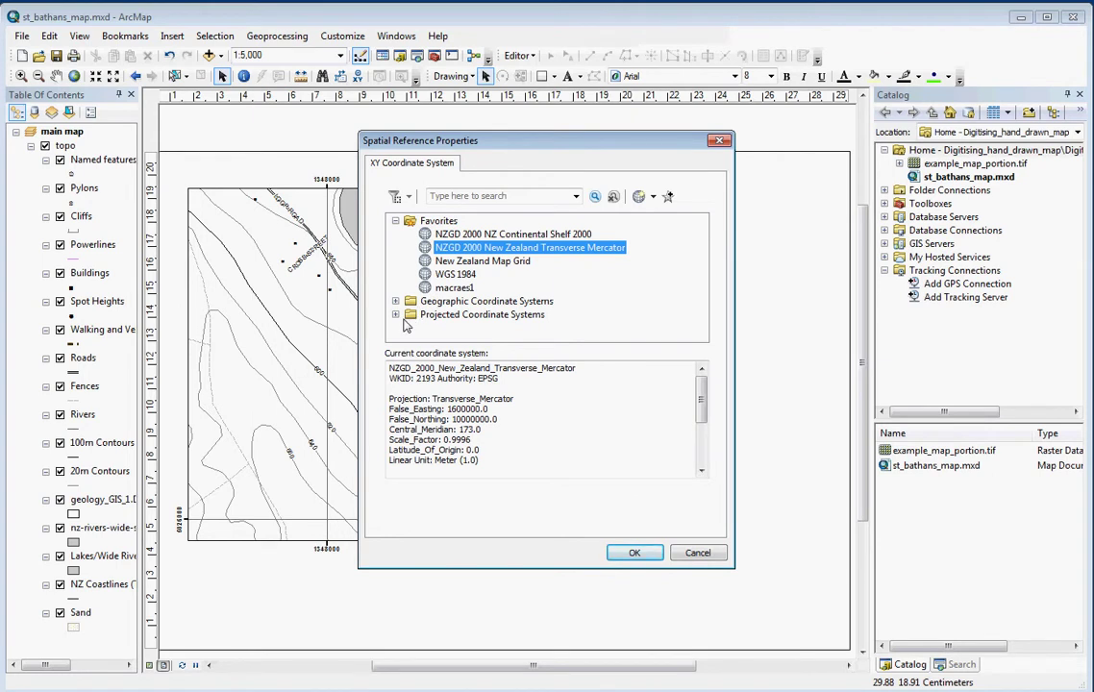
{"action": "left_click", "coordinate": [395, 315]}
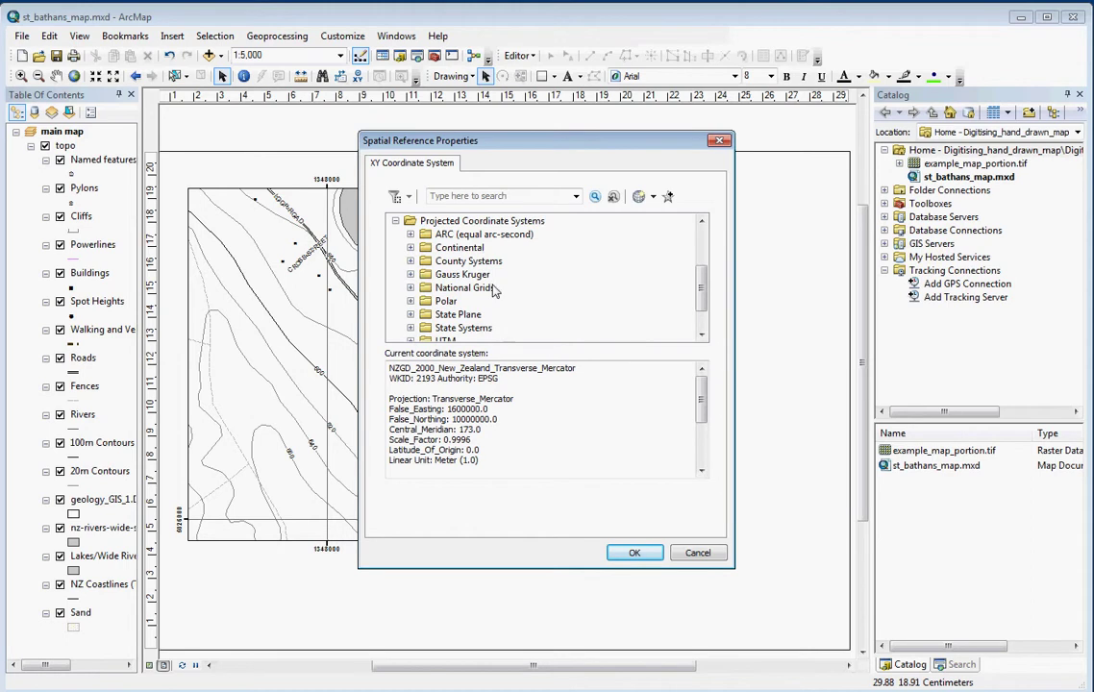
{"action": "left_click", "coordinate": [396, 222]}
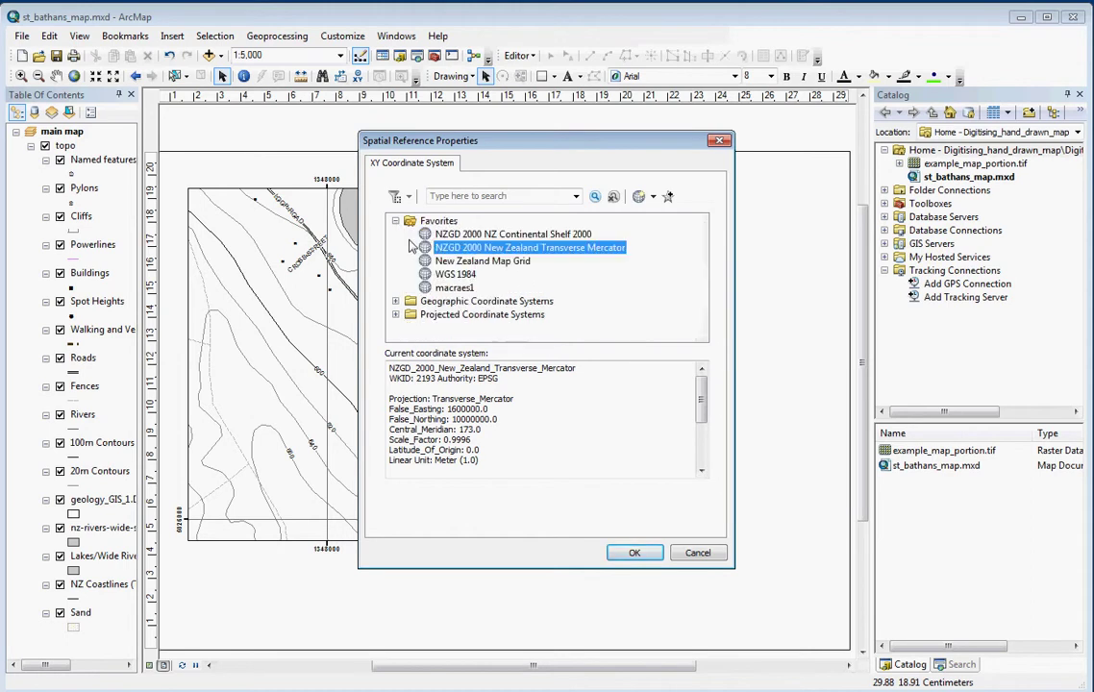
{"action": "left_click", "coordinate": [635, 554]}
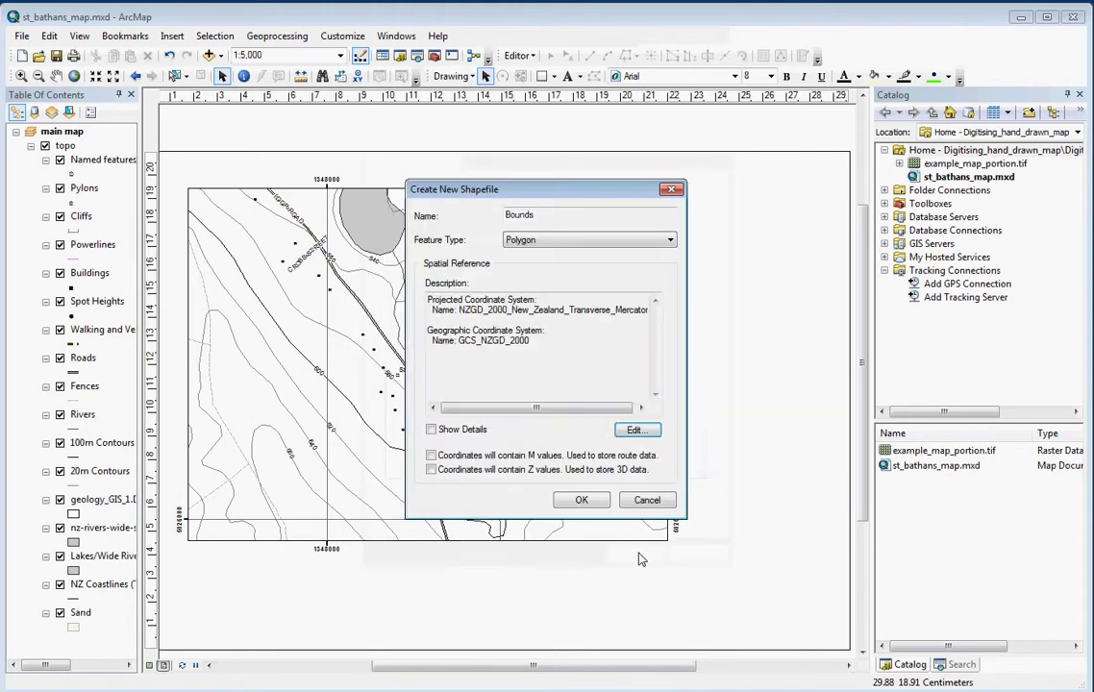
{"action": "left_click", "coordinate": [592, 507]}
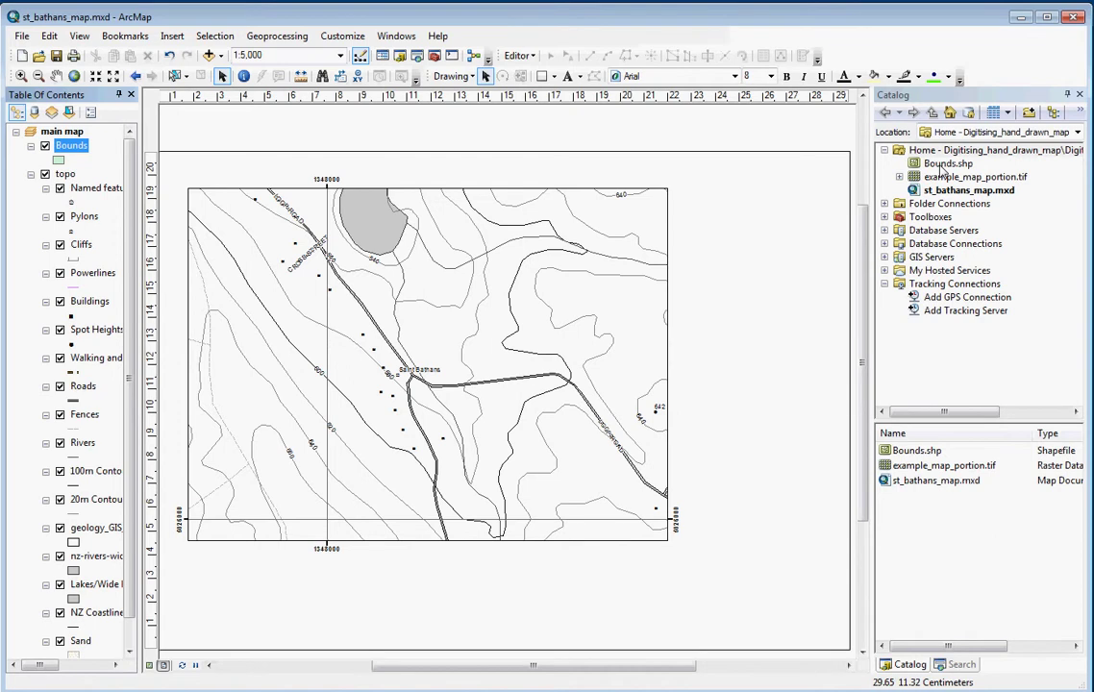
Look through the context menus of Bounds.shp and the Bounds layer.
{"action": "right_click", "coordinate": [941, 165]}
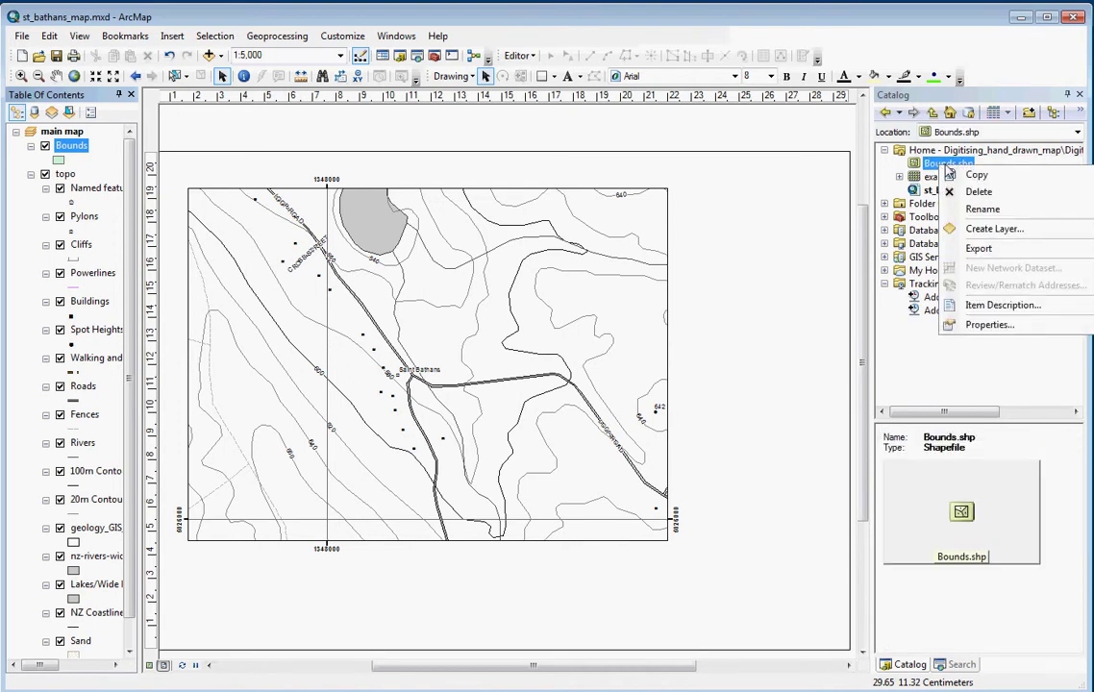
{"action": "right_click", "coordinate": [921, 26]}
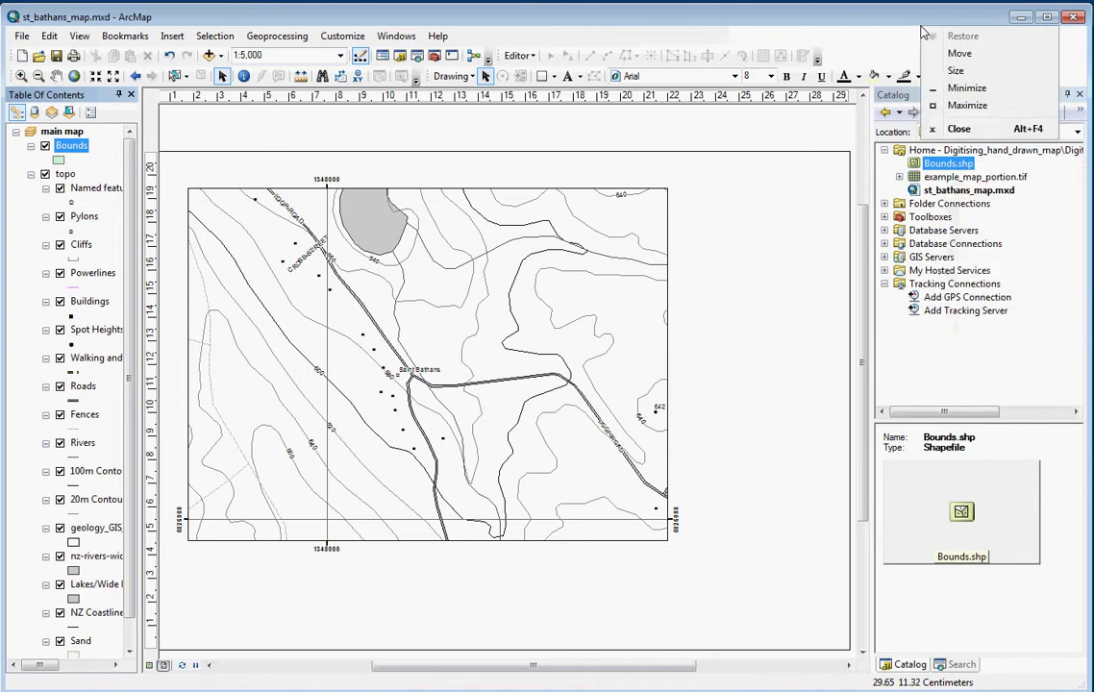
{"action": "right_click", "coordinate": [79, 154]}
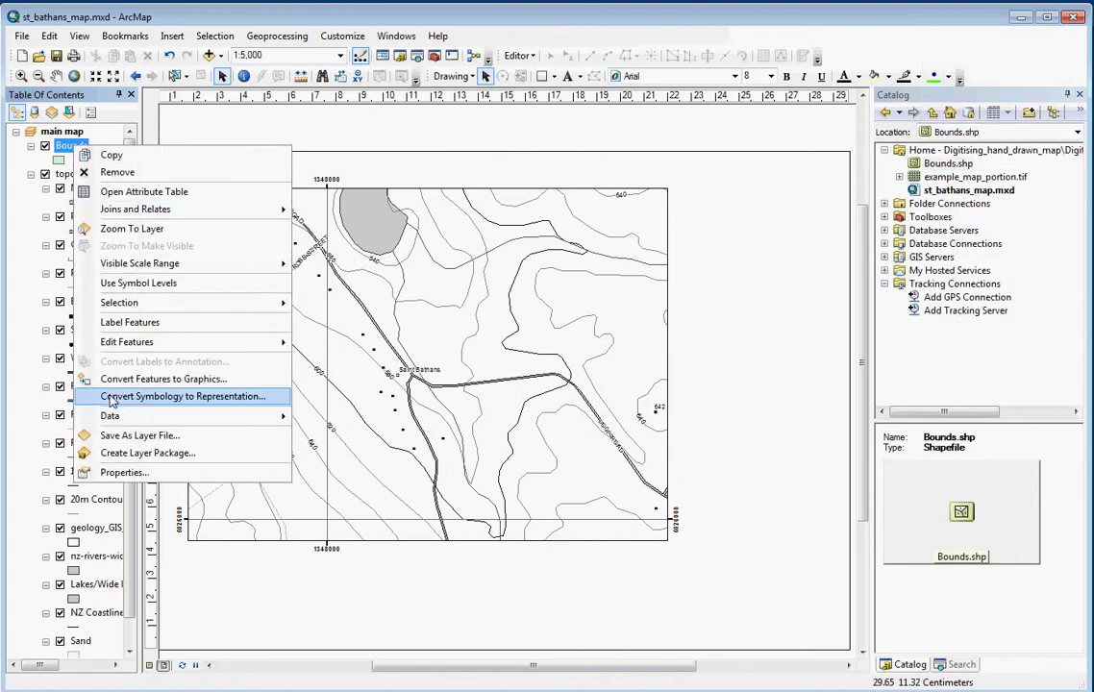
{"action": "mouse_move", "coordinate": [274, 342]}
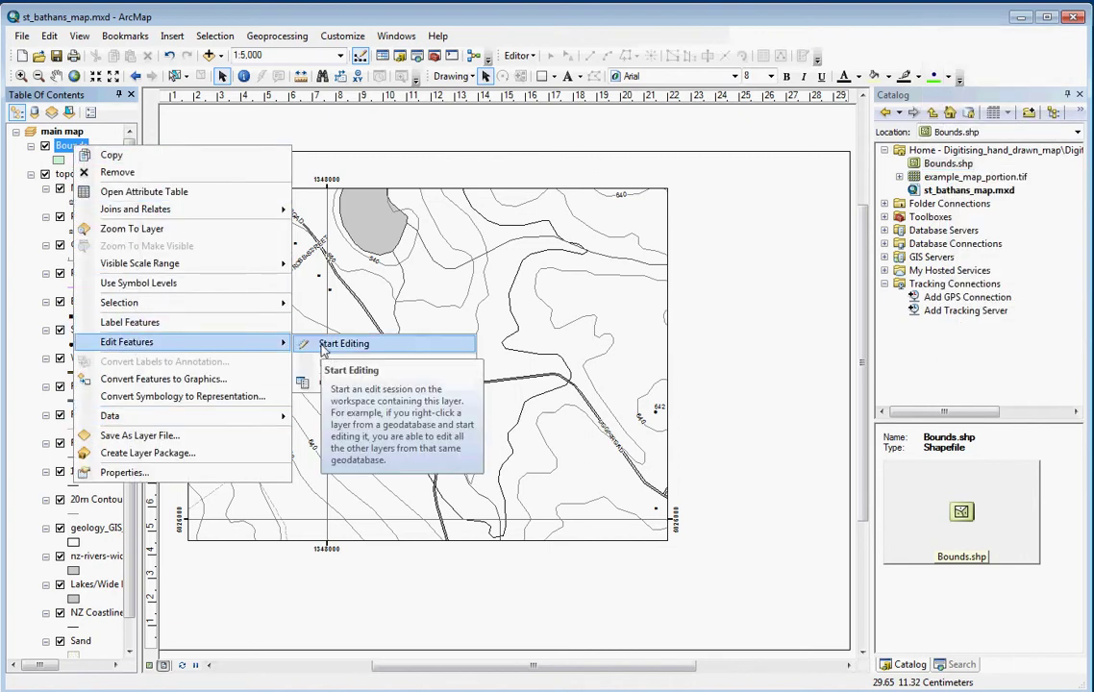
Open the Editor menu and choose Start Editing.
{"action": "left_click", "coordinate": [531, 61]}
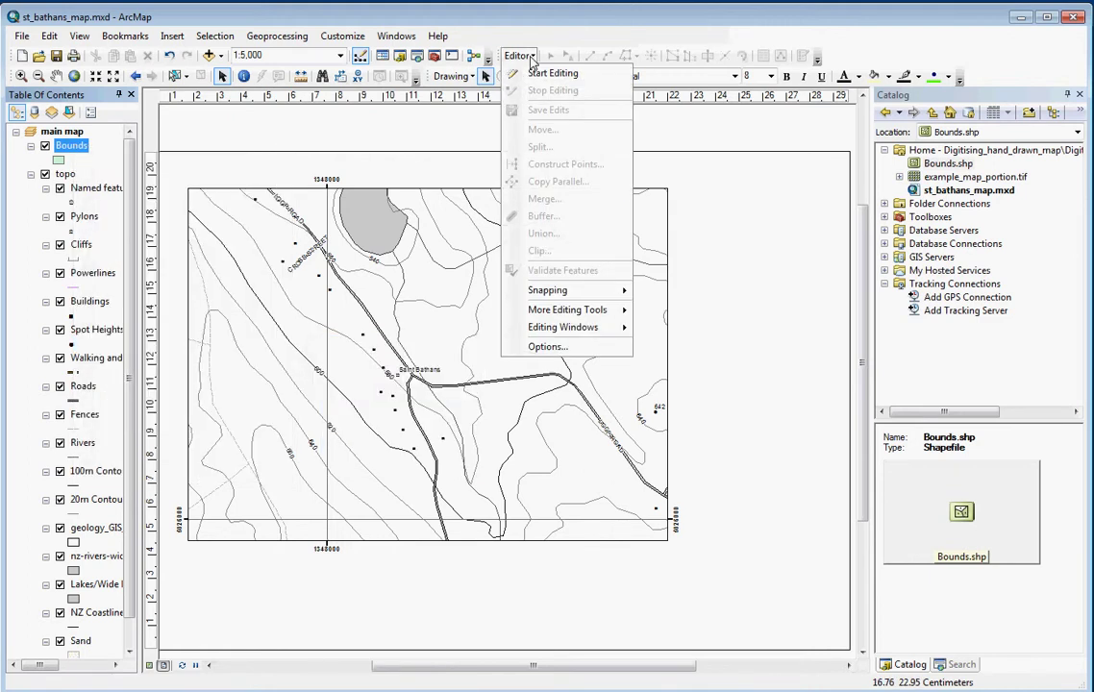
{"action": "left_click", "coordinate": [338, 40]}
{"action": "left_click", "coordinate": [344, 40]}
{"action": "mouse_move", "coordinate": [361, 53]}
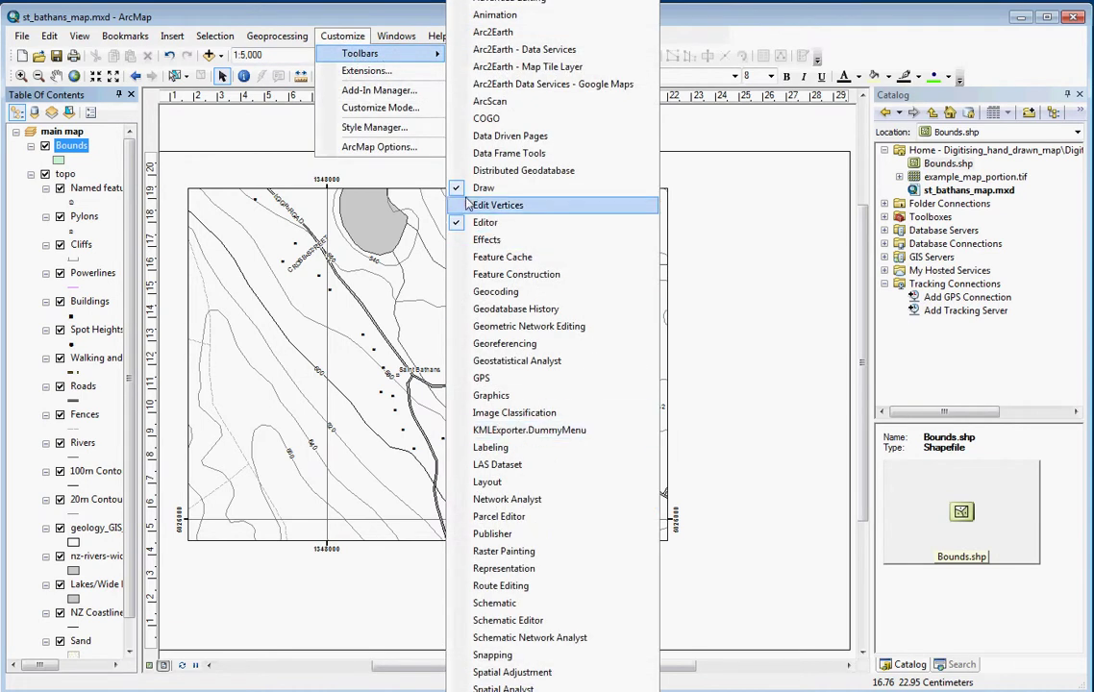
{"action": "left_click", "coordinate": [528, 59]}
Begin an edit session with the Bounds layer selected in the Start Editing dialog.
{"action": "left_click", "coordinate": [544, 73]}
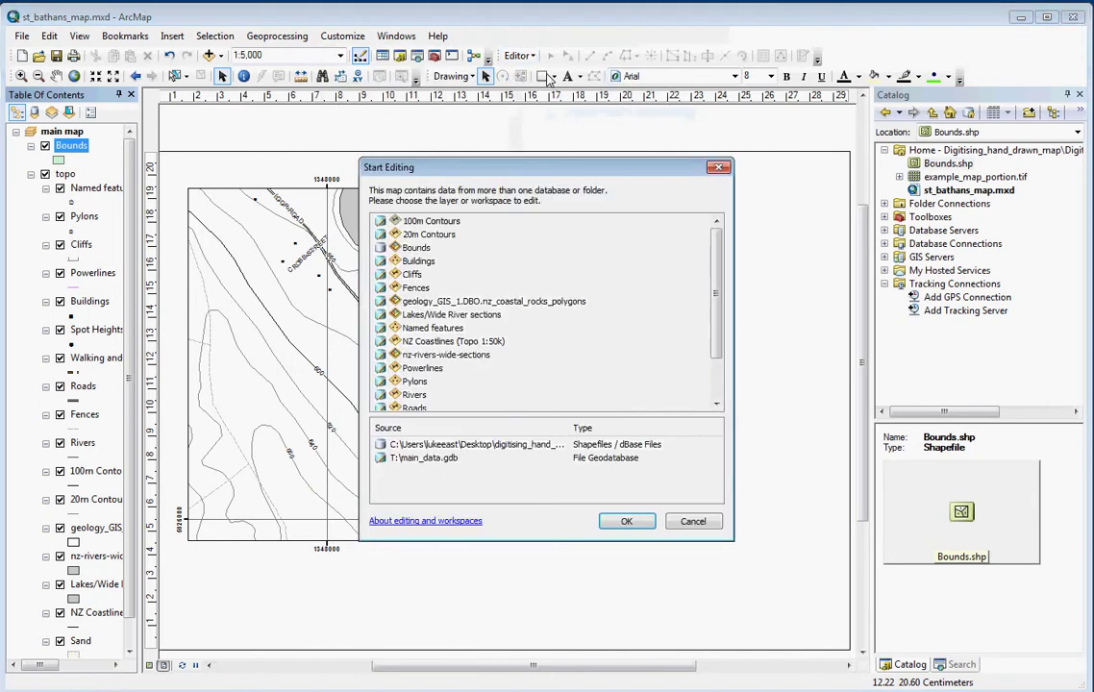
{"action": "left_click", "coordinate": [417, 249]}
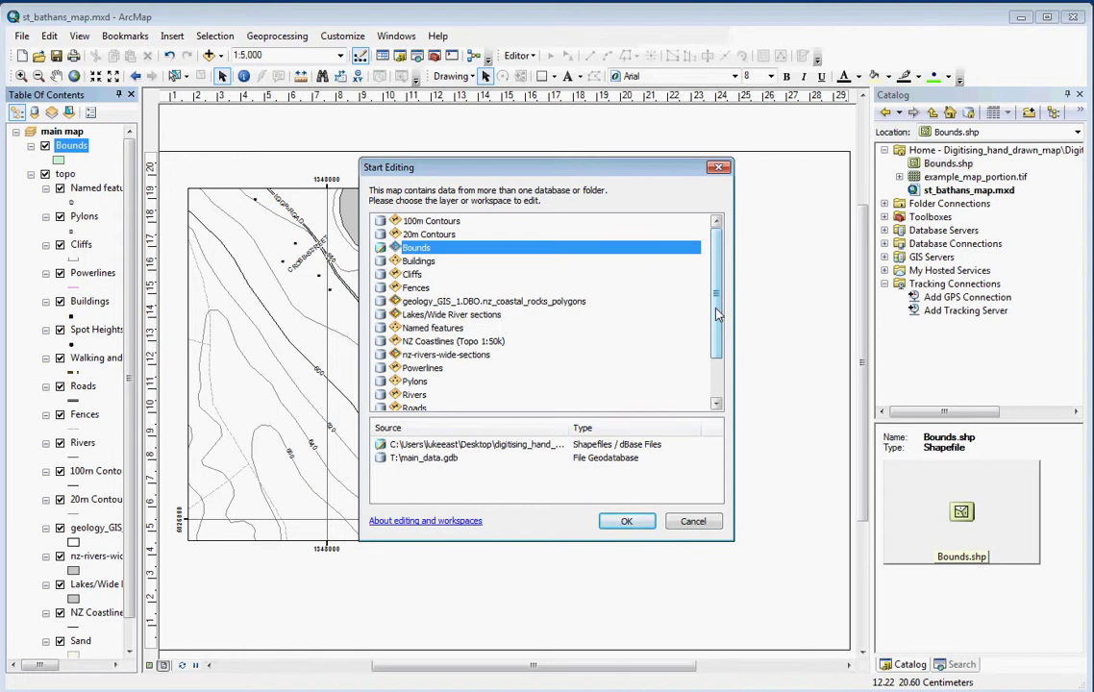
{"action": "scroll", "coordinate": [717, 313], "scroll_direction": "down", "scroll_amount": 1}
{"action": "scroll", "coordinate": [717, 313], "scroll_direction": "up", "scroll_amount": 1}
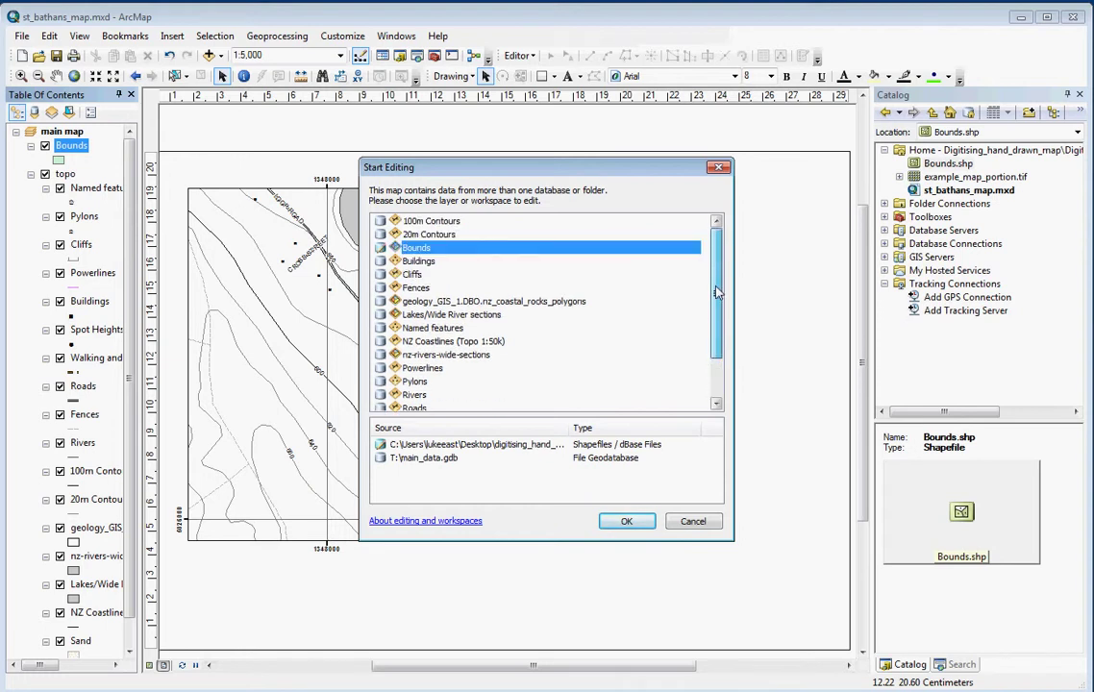
{"action": "left_click", "coordinate": [625, 524]}
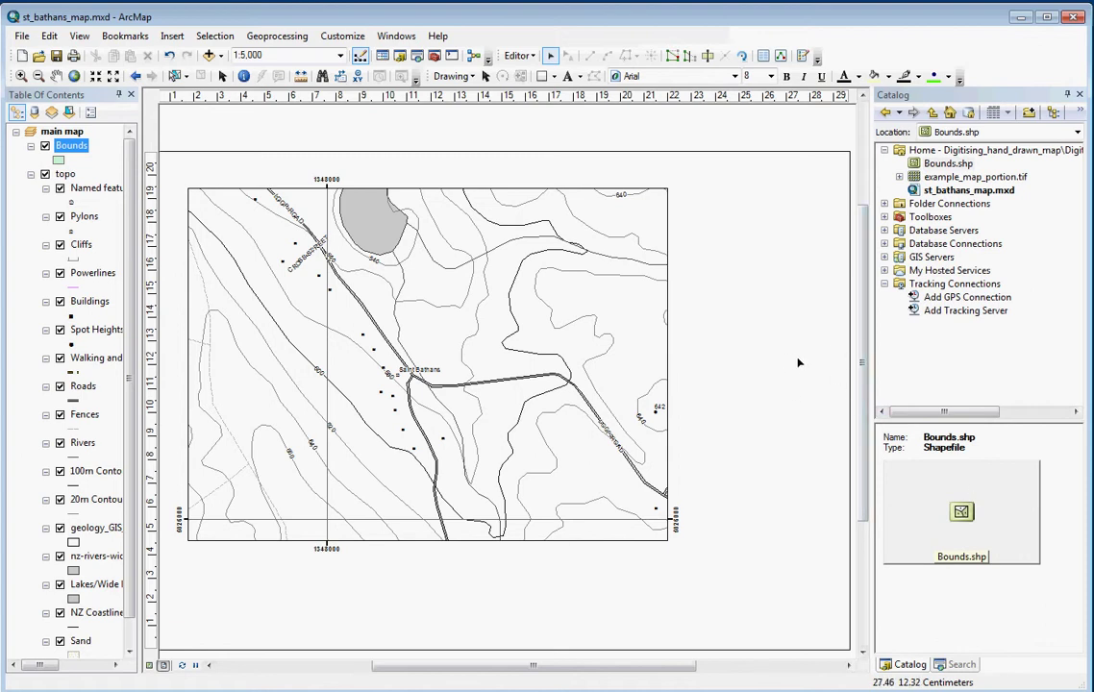
Open the Create Features window from the Editor menu's Editing Windows.
{"action": "left_click", "coordinate": [533, 57]}
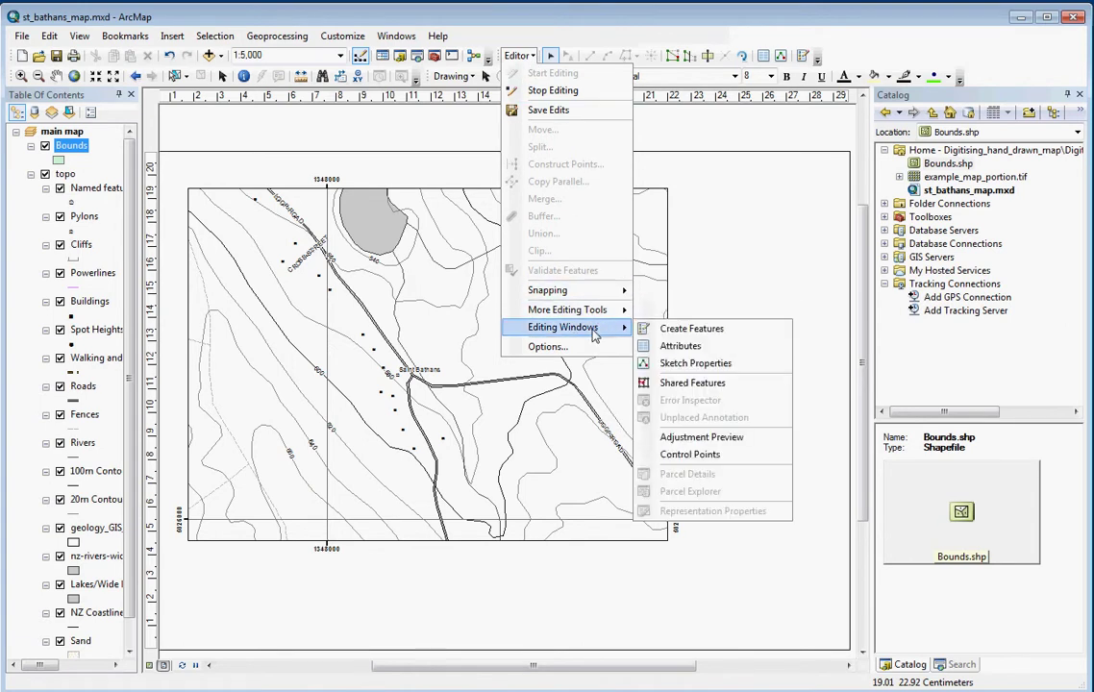
{"action": "left_click", "coordinate": [698, 332]}
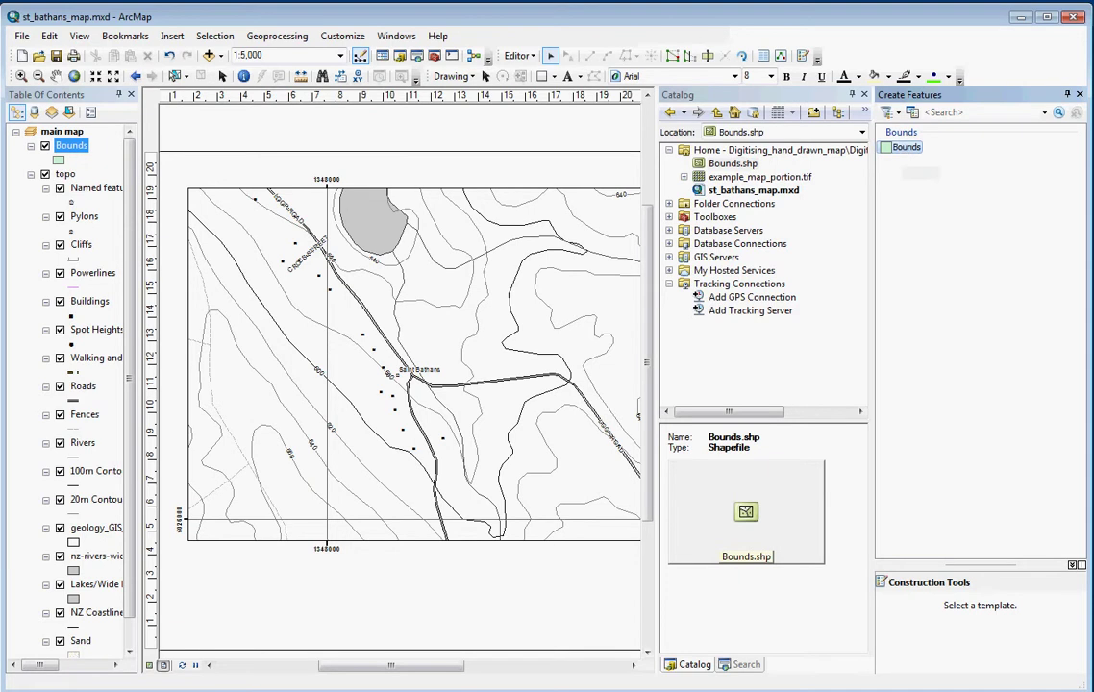
Pick the Bounds template for polygon drawing and widen the map area beside the Catalog.
{"action": "left_click", "coordinate": [903, 150]}
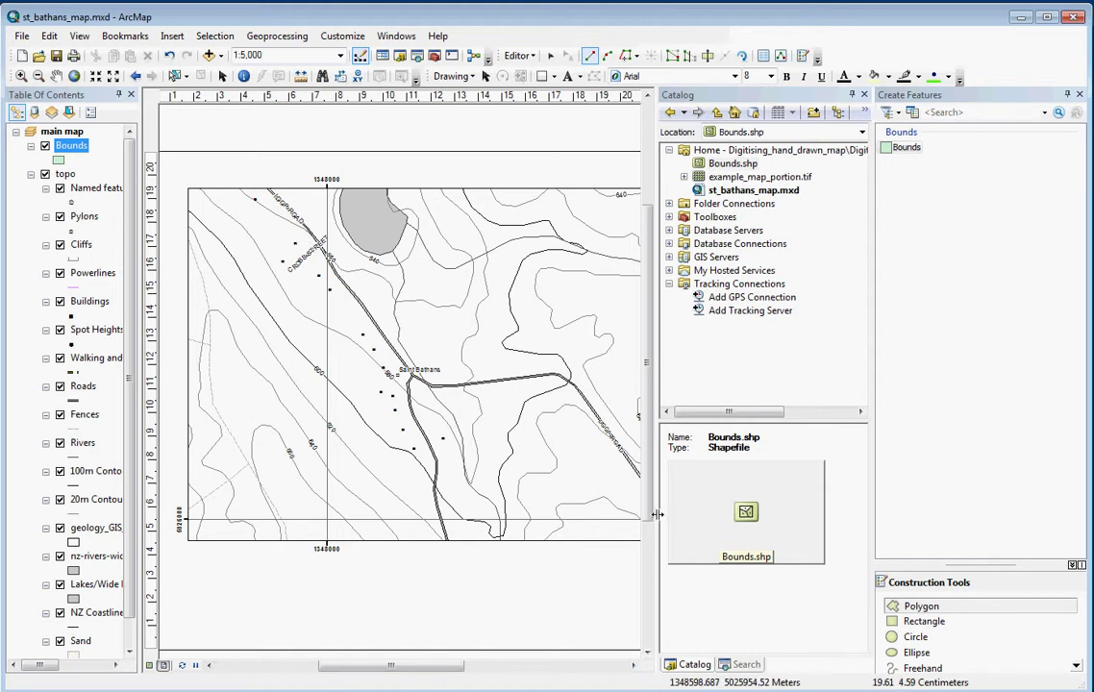
{"action": "left_click_drag", "start_coordinate": [656, 514], "coordinate": [707, 512]}
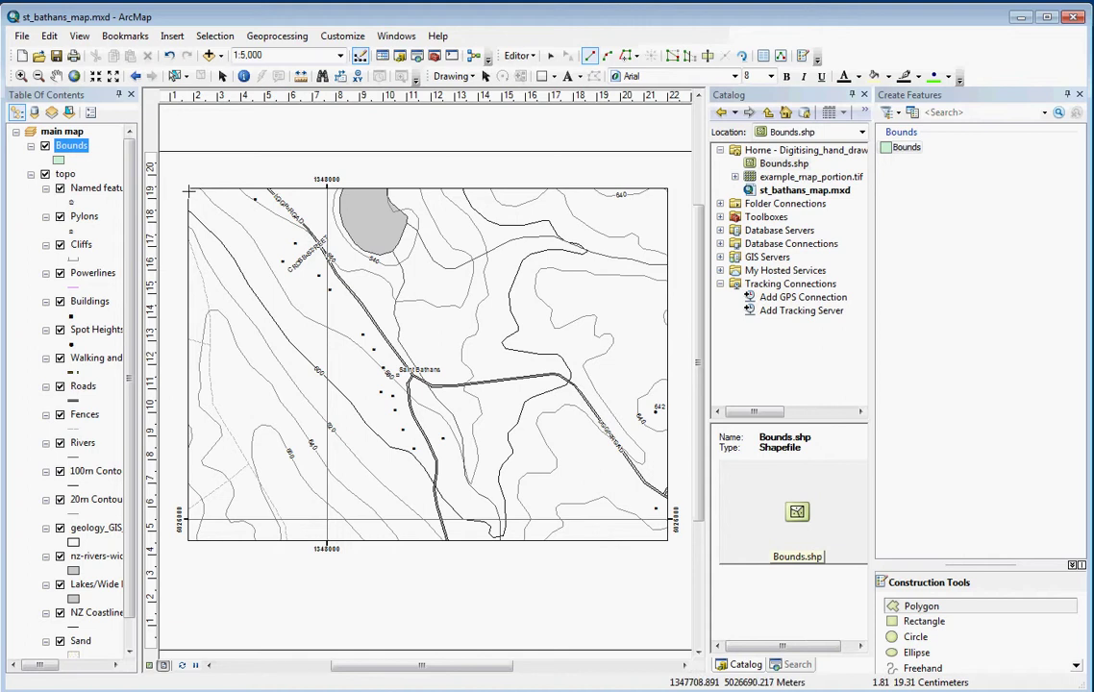
Trace the frame's top and right edges with a diagonal lower-left cut, then finish the sketch.
{"action": "left_click", "coordinate": [189, 190]}
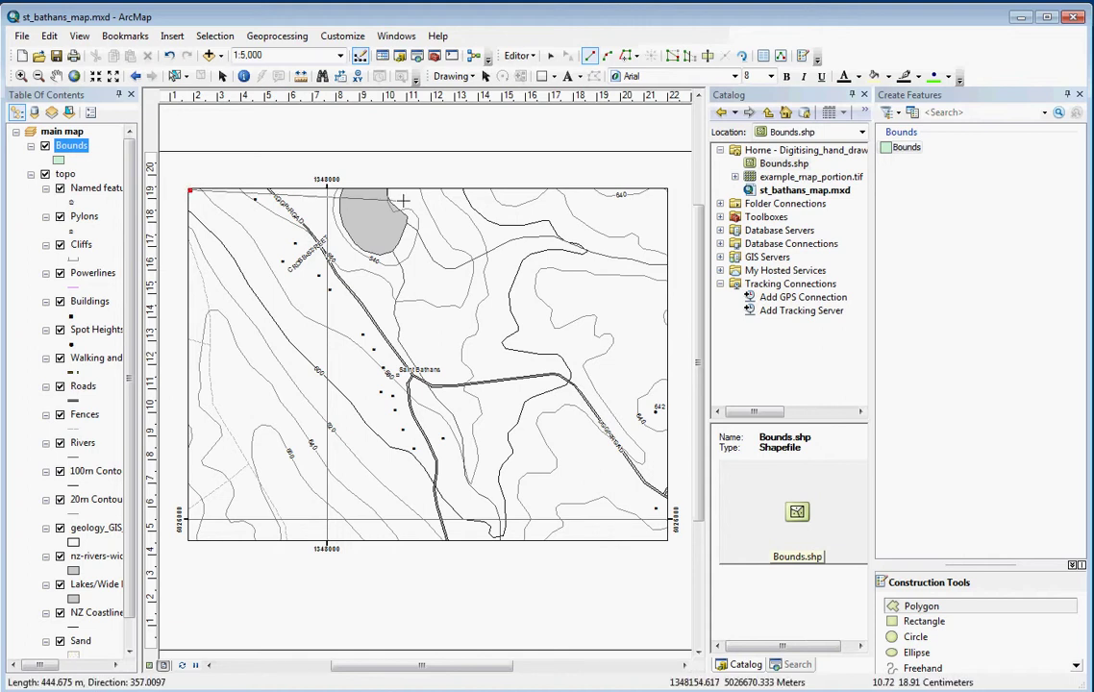
{"action": "left_click", "coordinate": [665, 190]}
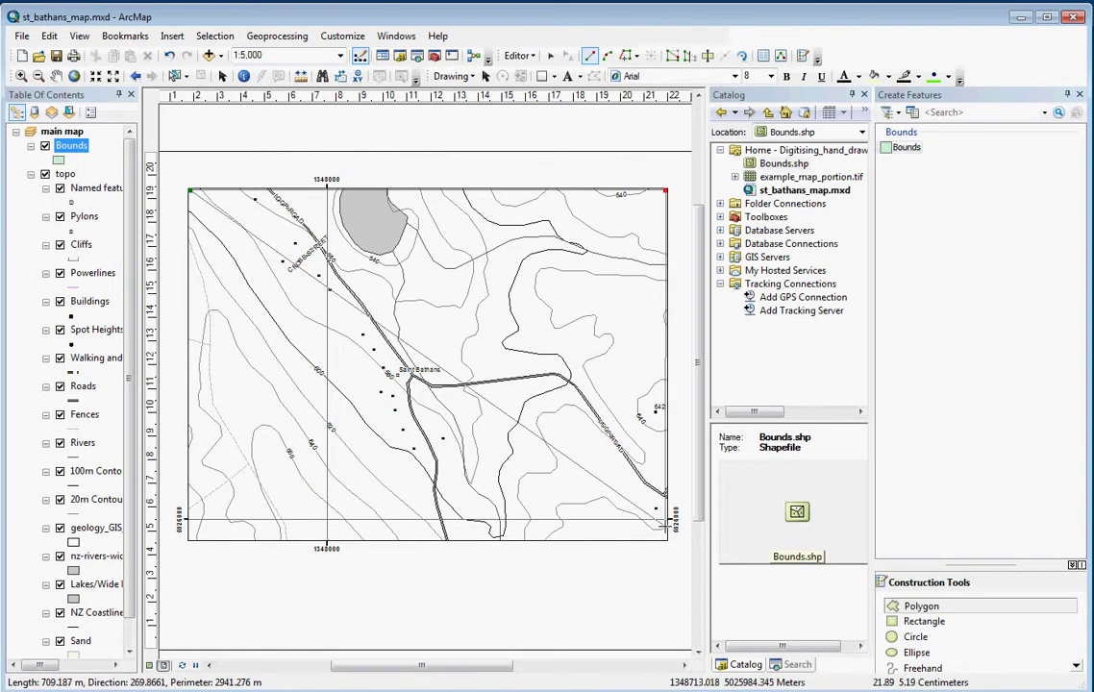
{"action": "double_click", "coordinate": [663, 516]}
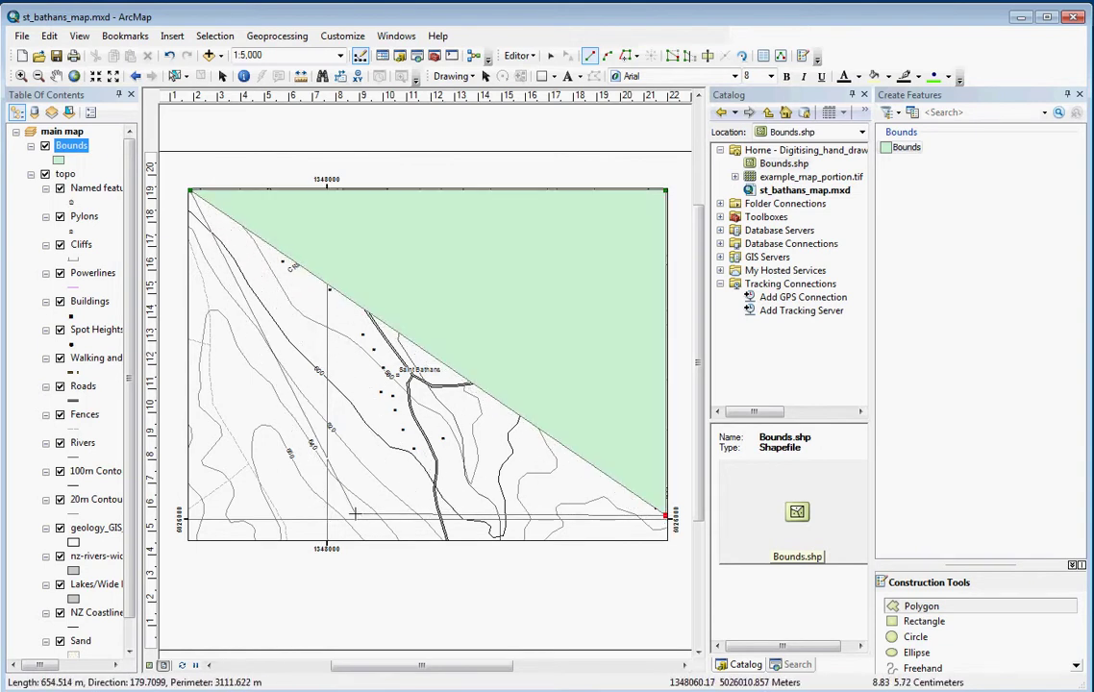
{"action": "left_click", "coordinate": [404, 515]}
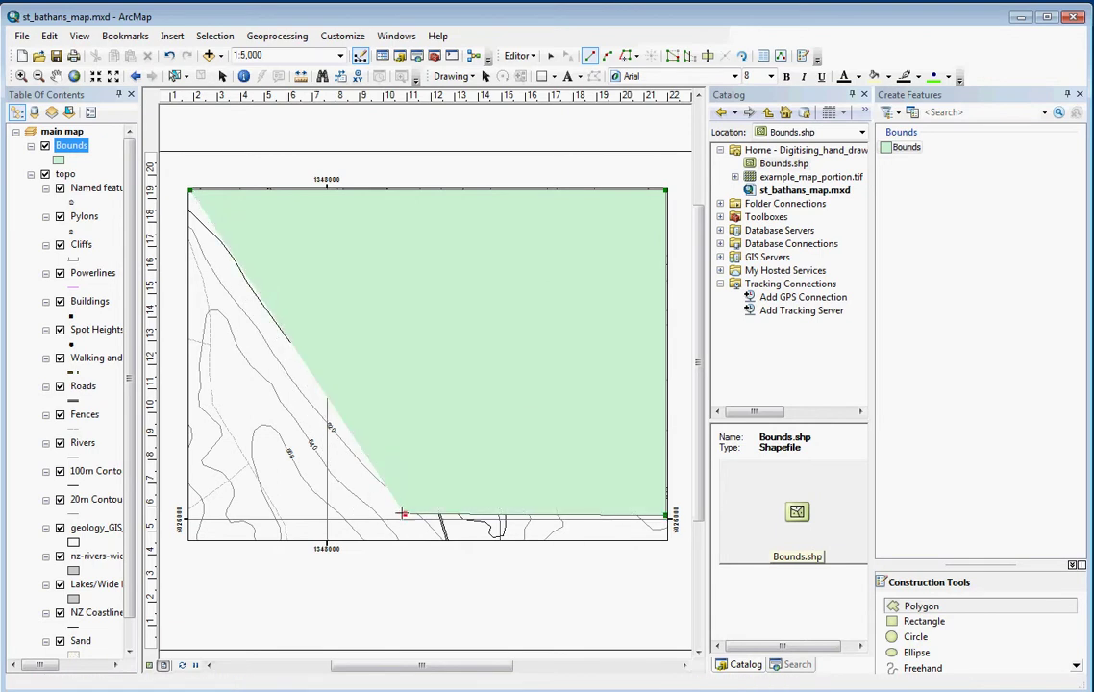
{"action": "left_click", "coordinate": [193, 285]}
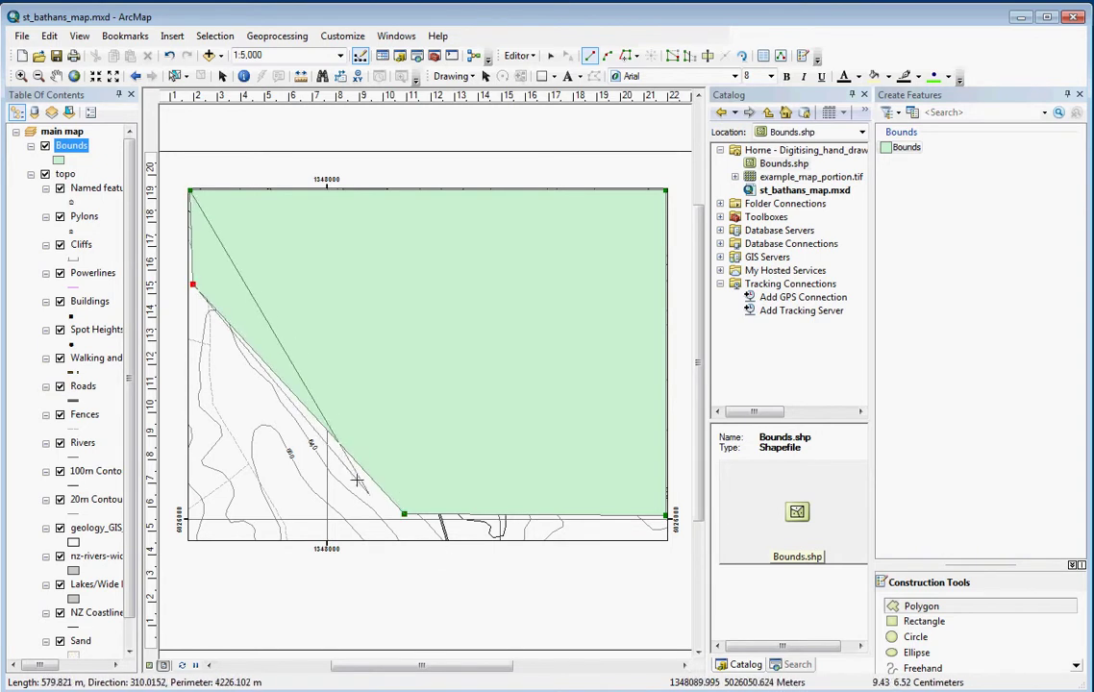
{"action": "right_click", "coordinate": [193, 237]}
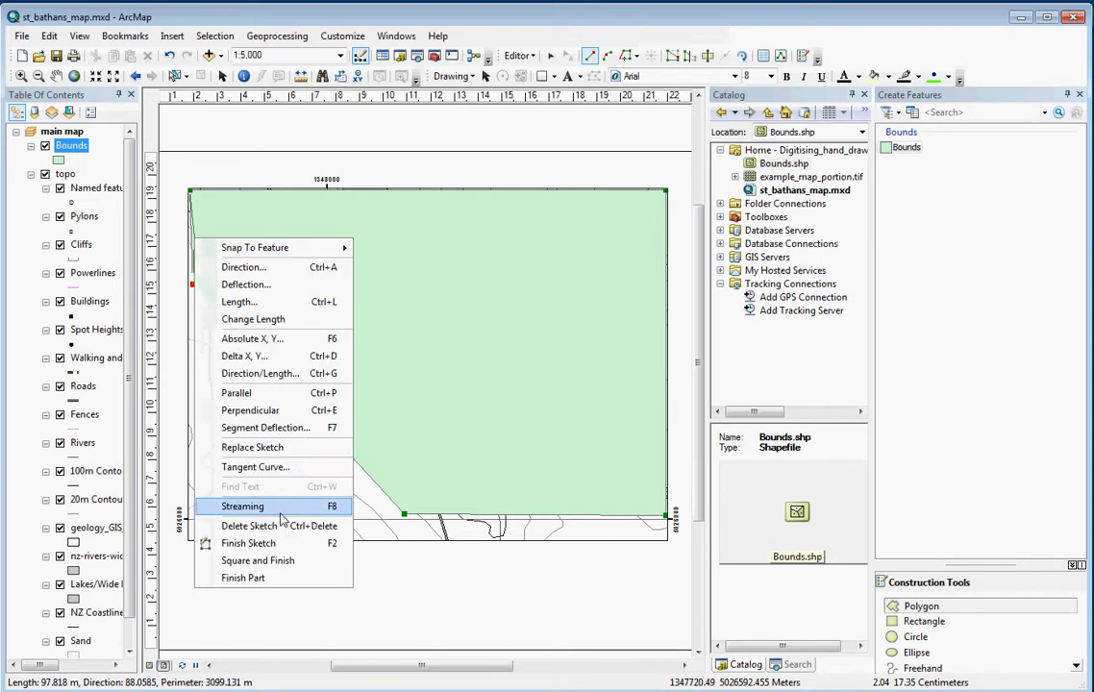
{"action": "left_click", "coordinate": [248, 544]}
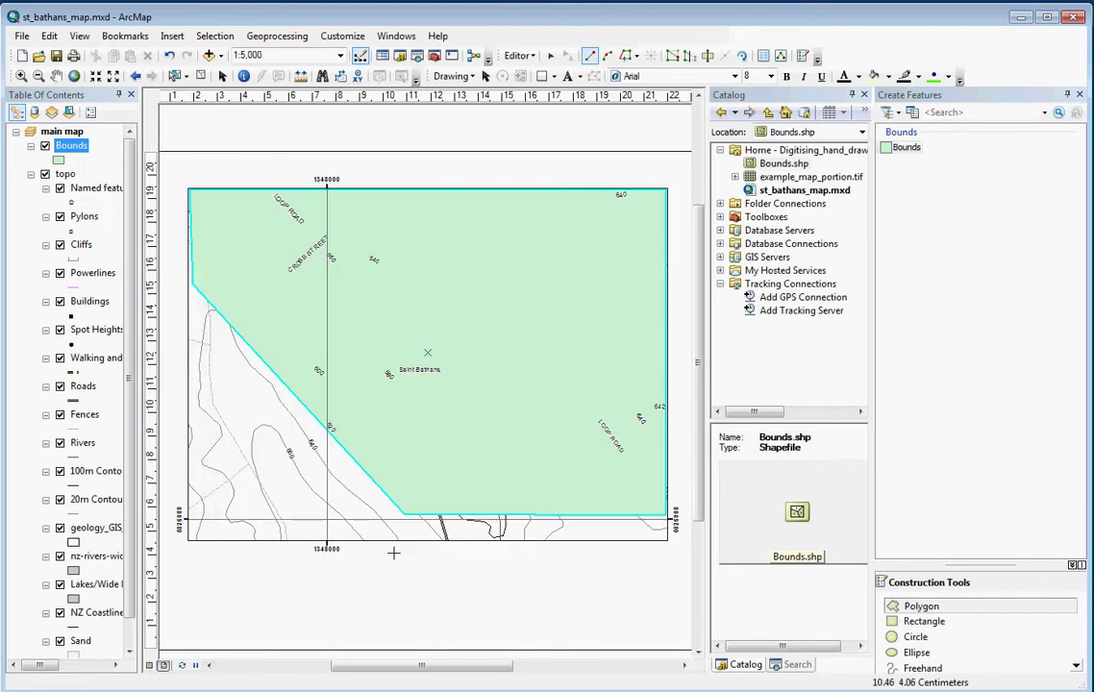
With the Edit Tool, expose the Bounds polygon's vertices and nudge the left-edge vertex onto the frame.
{"action": "left_click", "coordinate": [221, 77]}
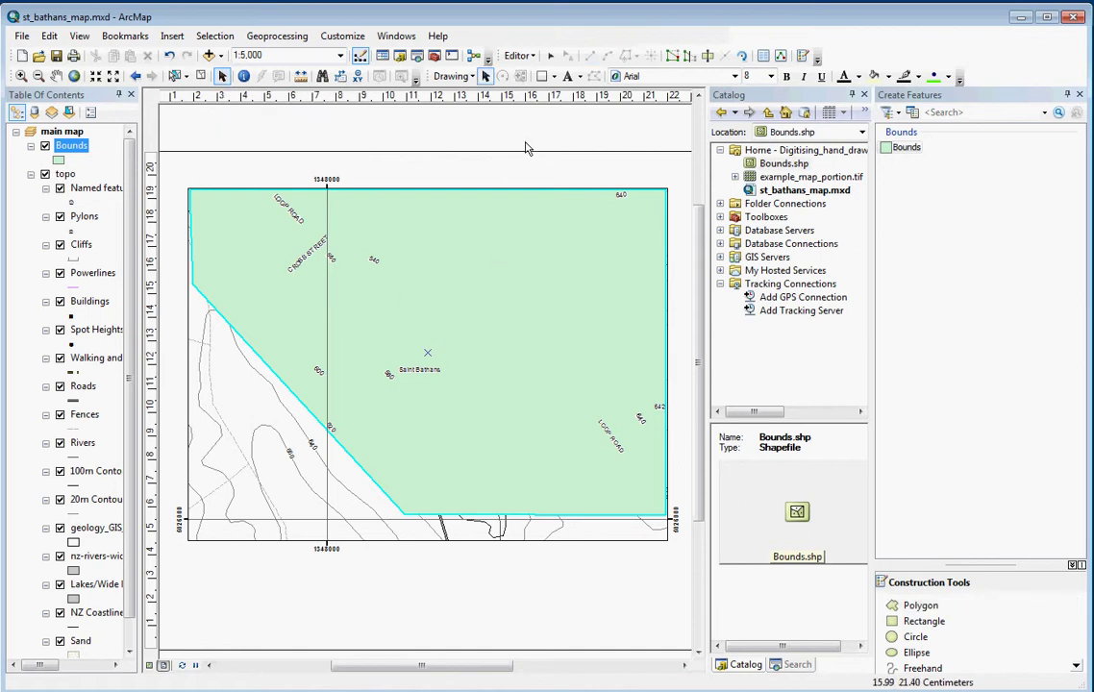
{"action": "left_click", "coordinate": [552, 57]}
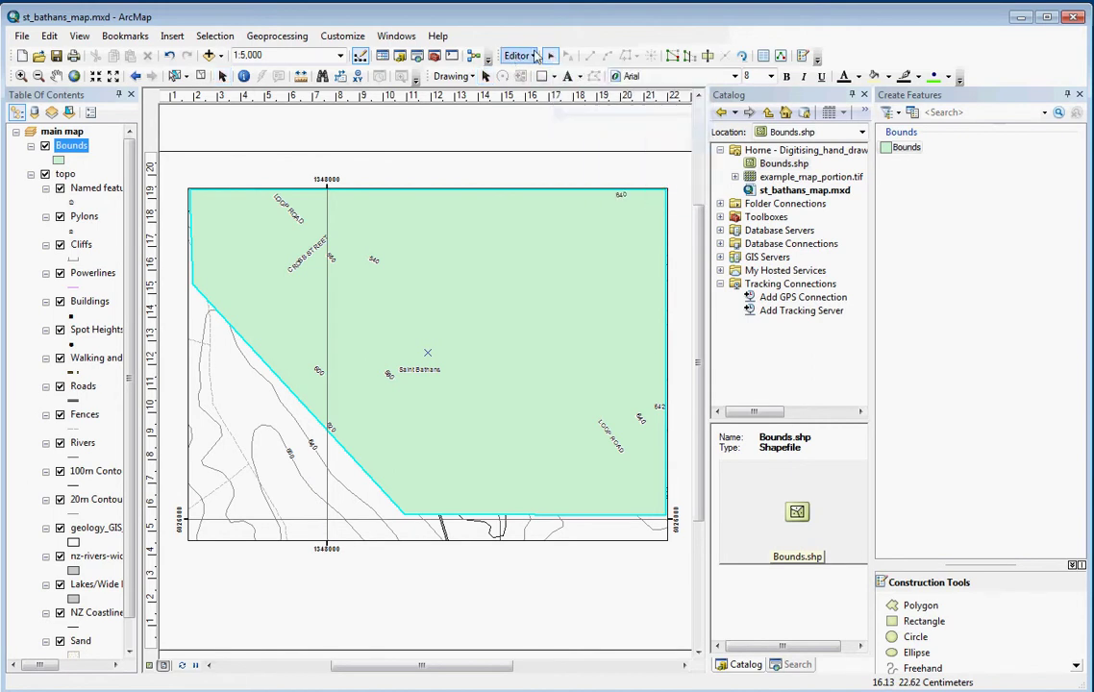
{"action": "double_click", "coordinate": [527, 193]}
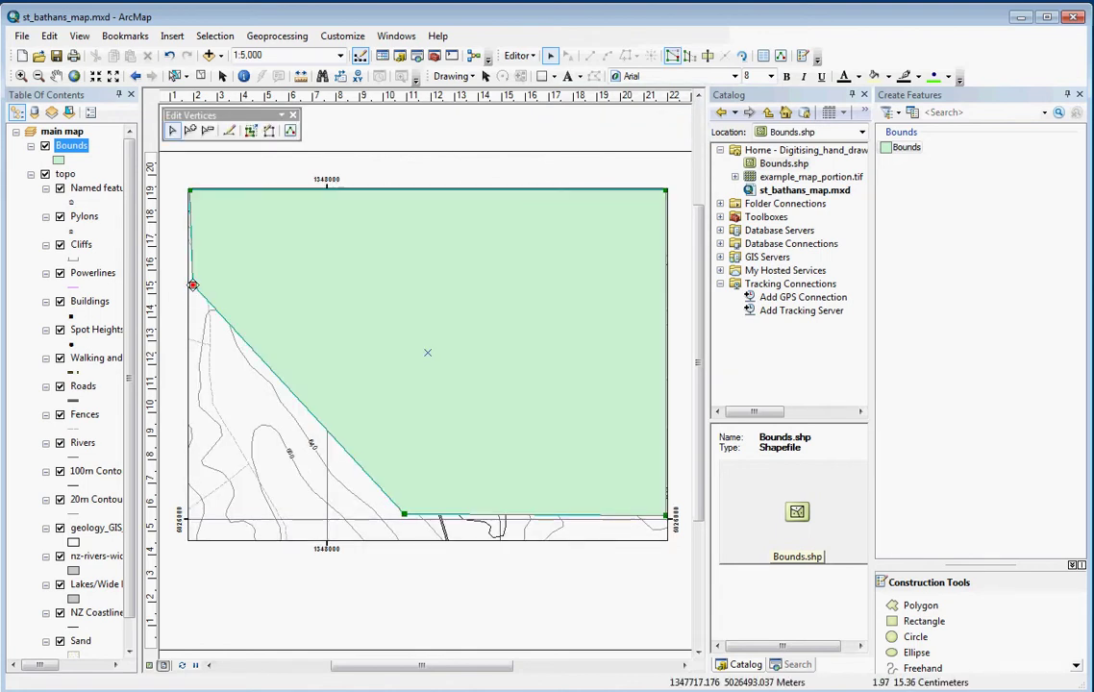
{"action": "left_click_drag", "start_coordinate": [192, 284], "coordinate": [190, 285]}
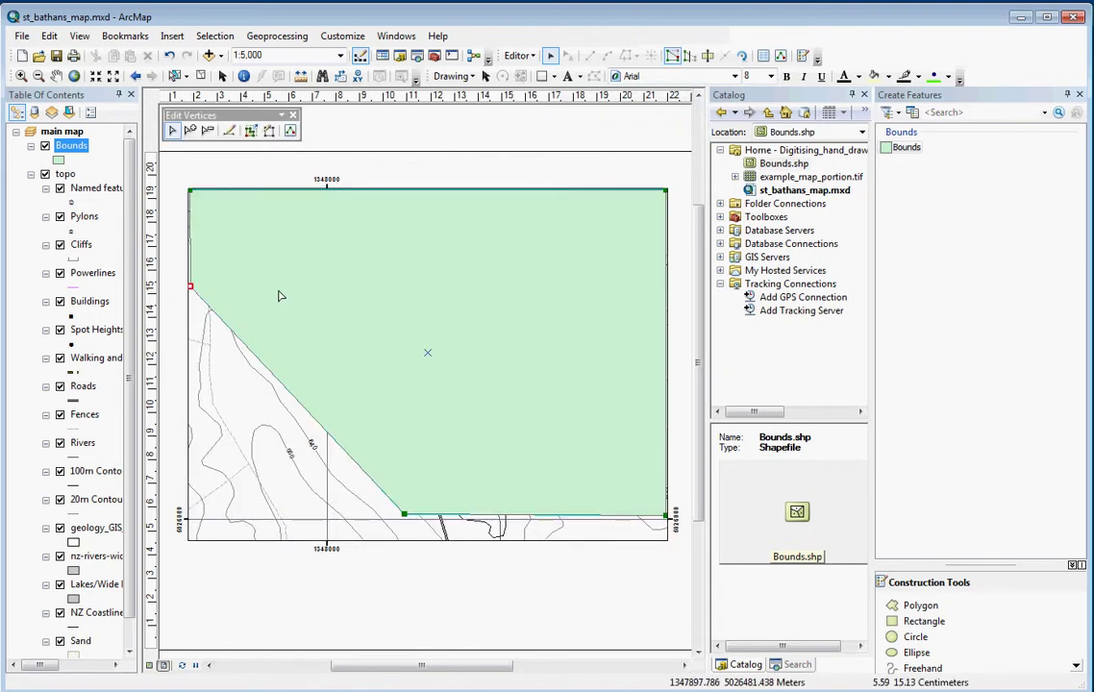
Finish reshaping the Bounds polygon, then stop editing and save the edits.
{"action": "left_click", "coordinate": [292, 115]}
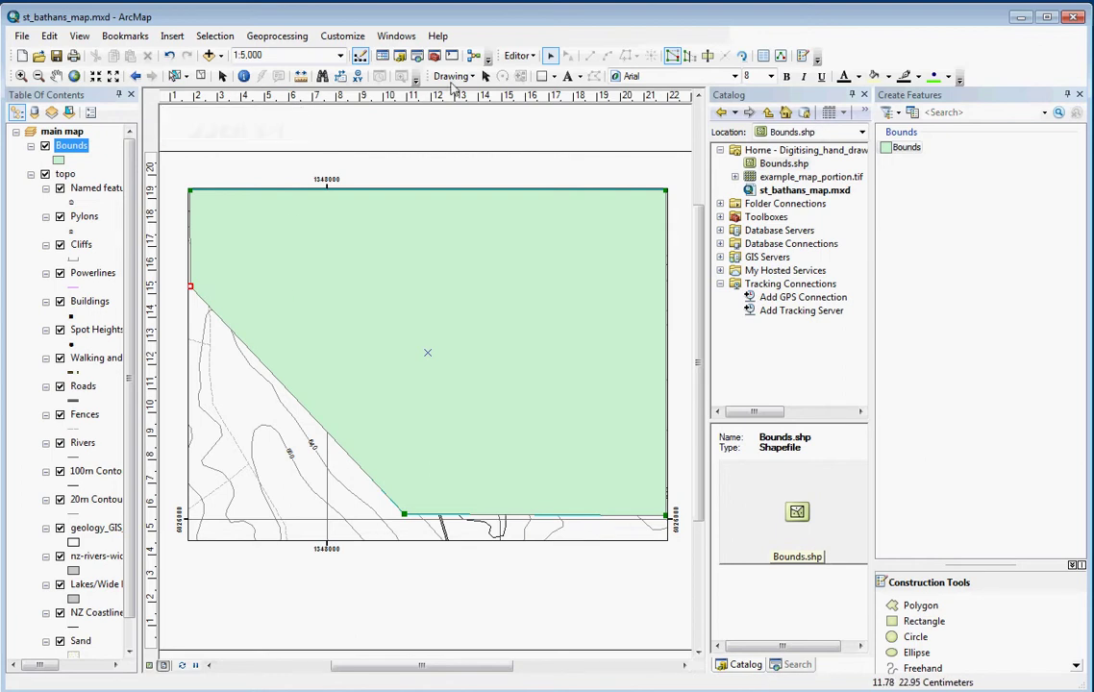
{"action": "left_click", "coordinate": [528, 60]}
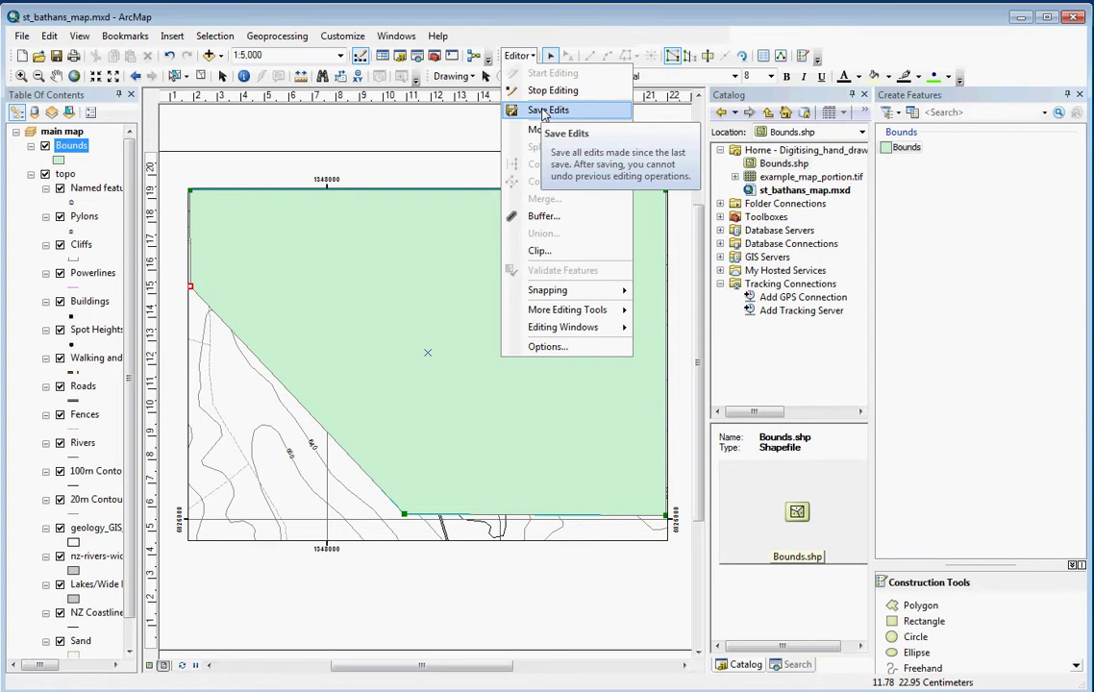
{"action": "left_click", "coordinate": [547, 90]}
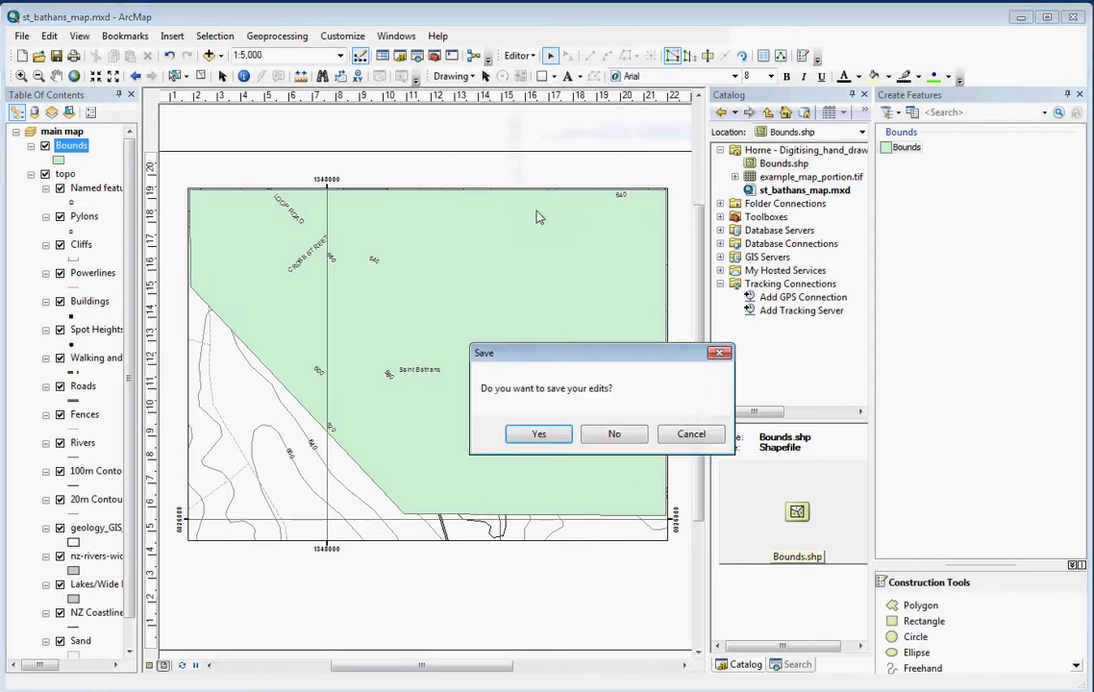
{"action": "left_click", "coordinate": [539, 435]}
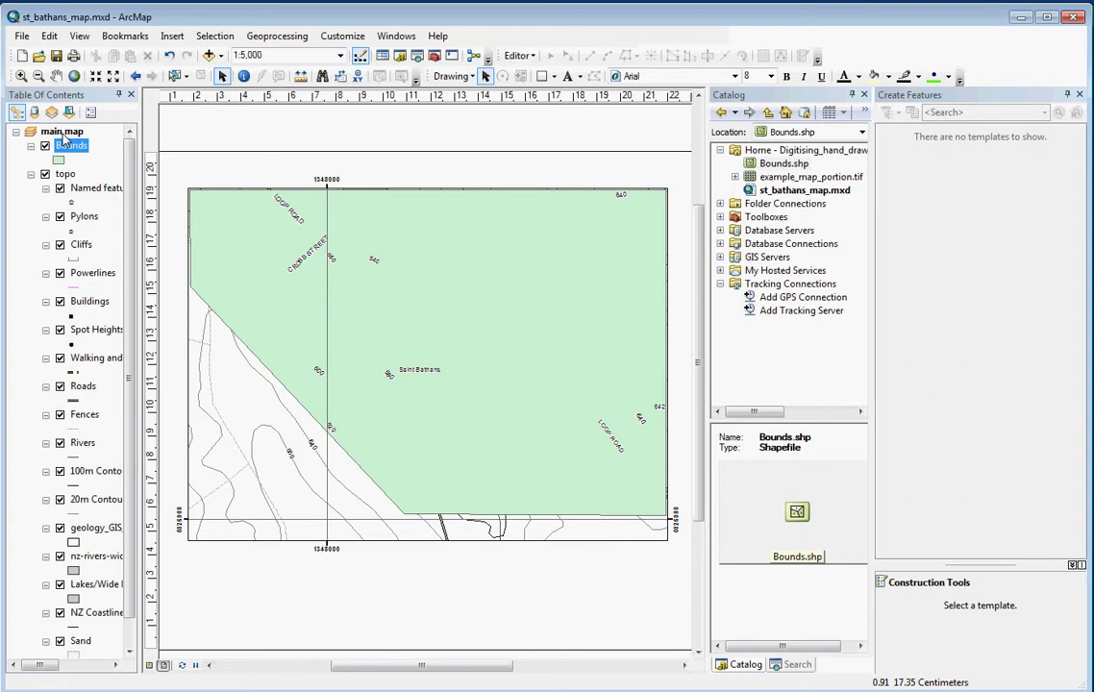
In the main map's Data Frame properties, set Clip to shape using the outline of the Bounds features.
{"action": "right_click", "coordinate": [63, 134]}
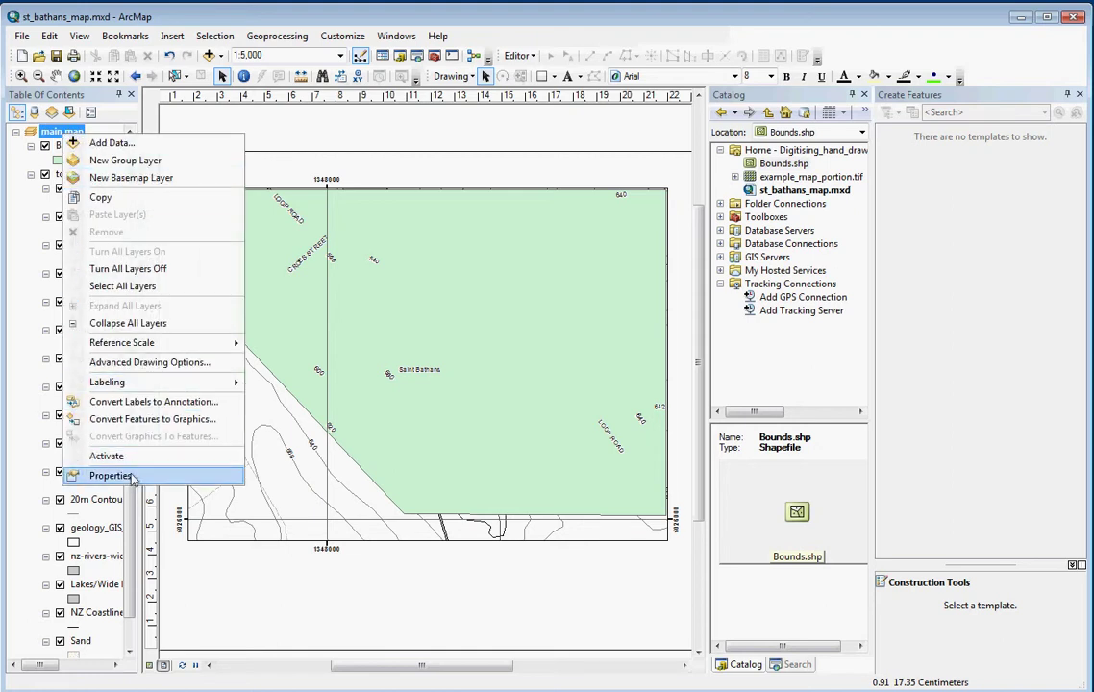
{"action": "left_click", "coordinate": [113, 475]}
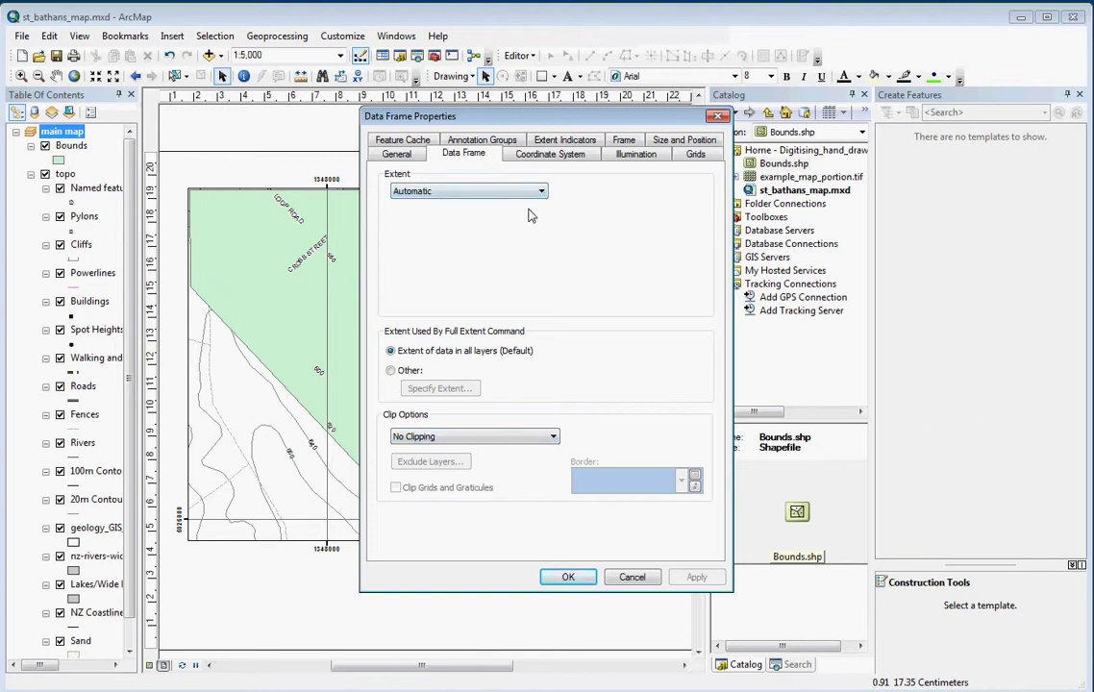
{"action": "left_click", "coordinate": [511, 440]}
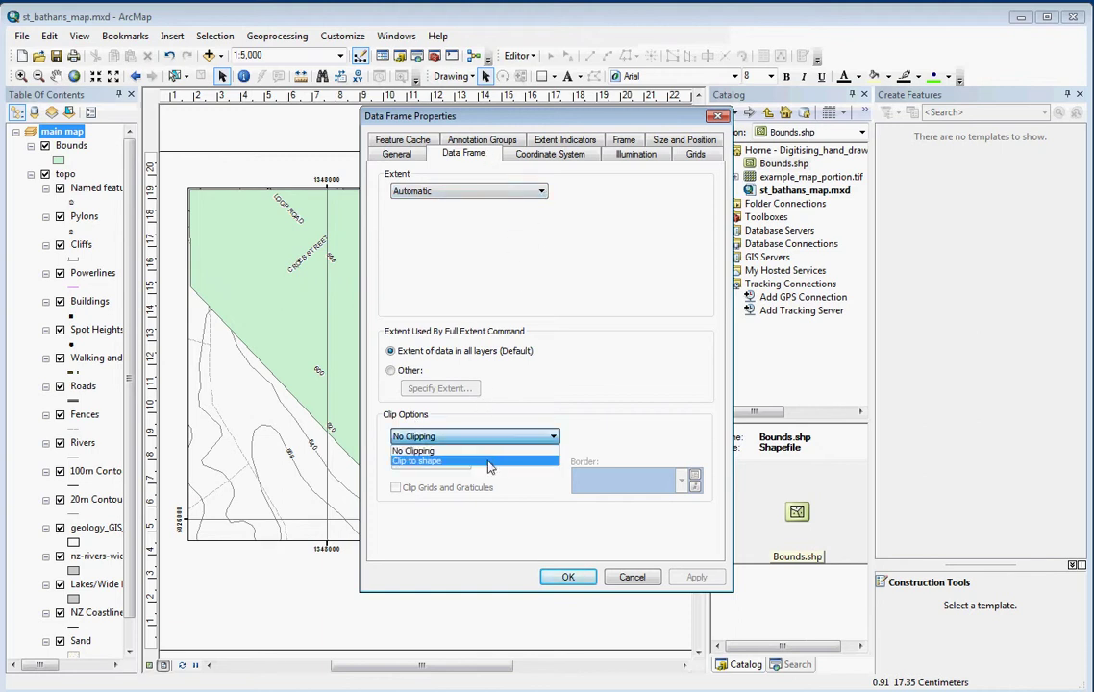
{"action": "left_click", "coordinate": [488, 462]}
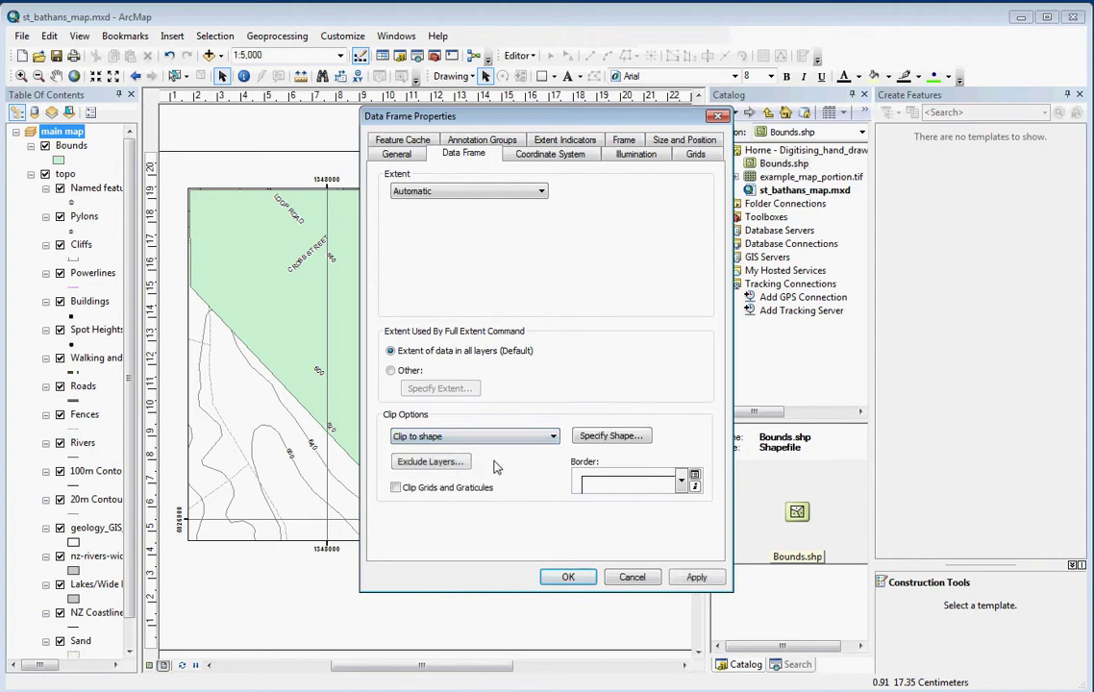
{"action": "left_click", "coordinate": [614, 437]}
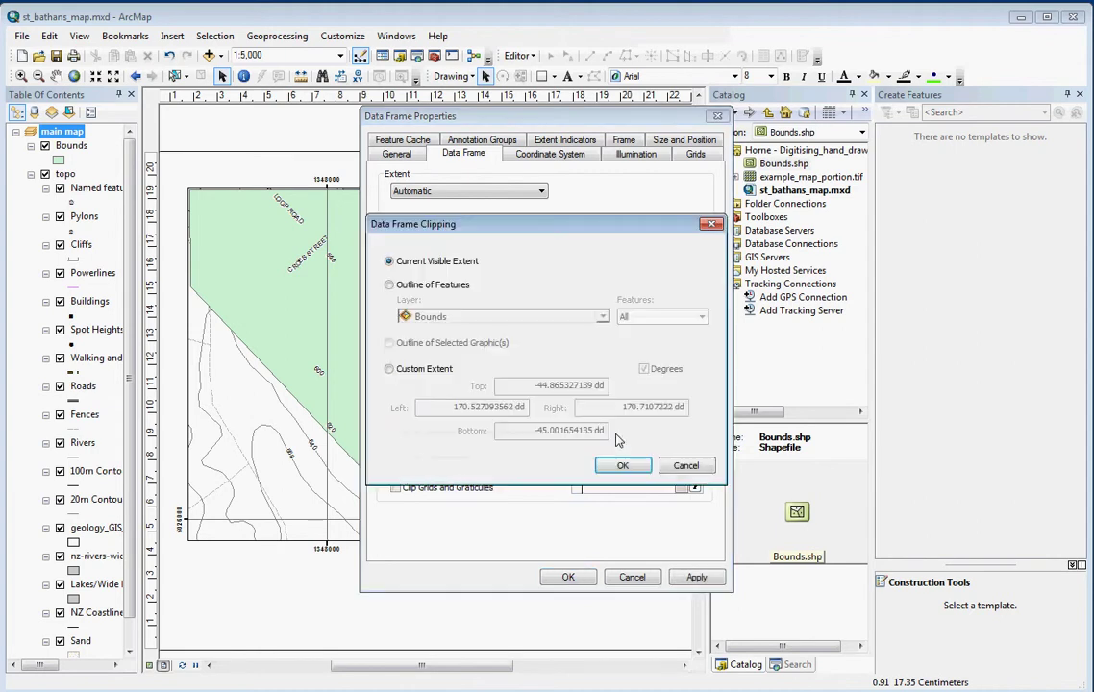
{"action": "left_click", "coordinate": [389, 285]}
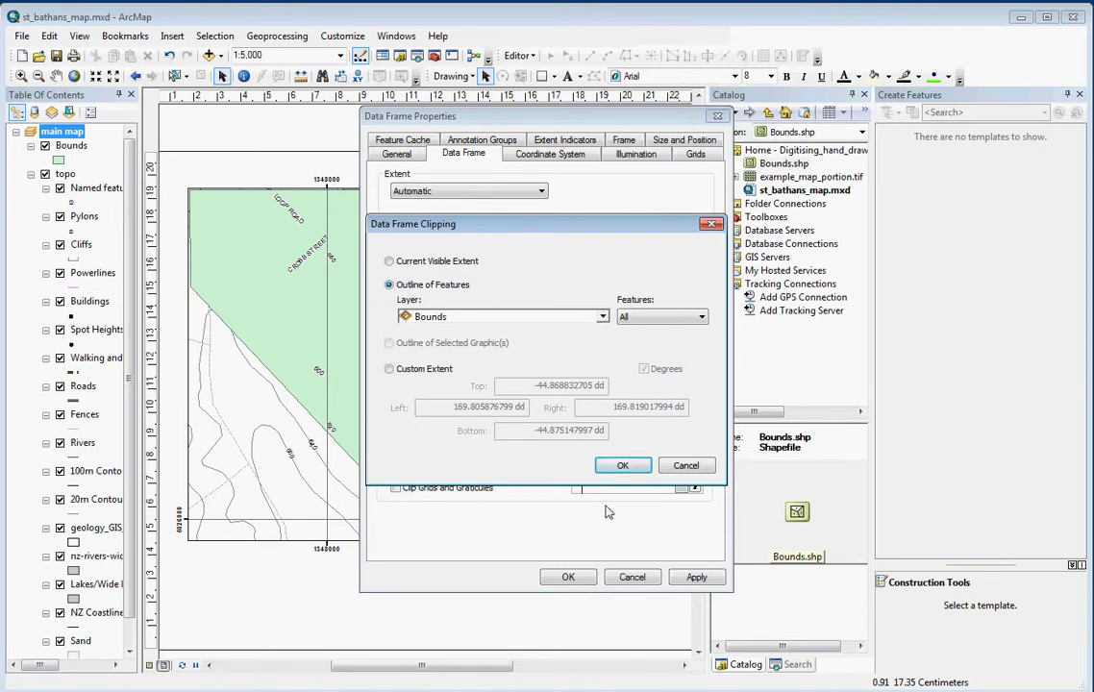
{"action": "left_click", "coordinate": [623, 465]}
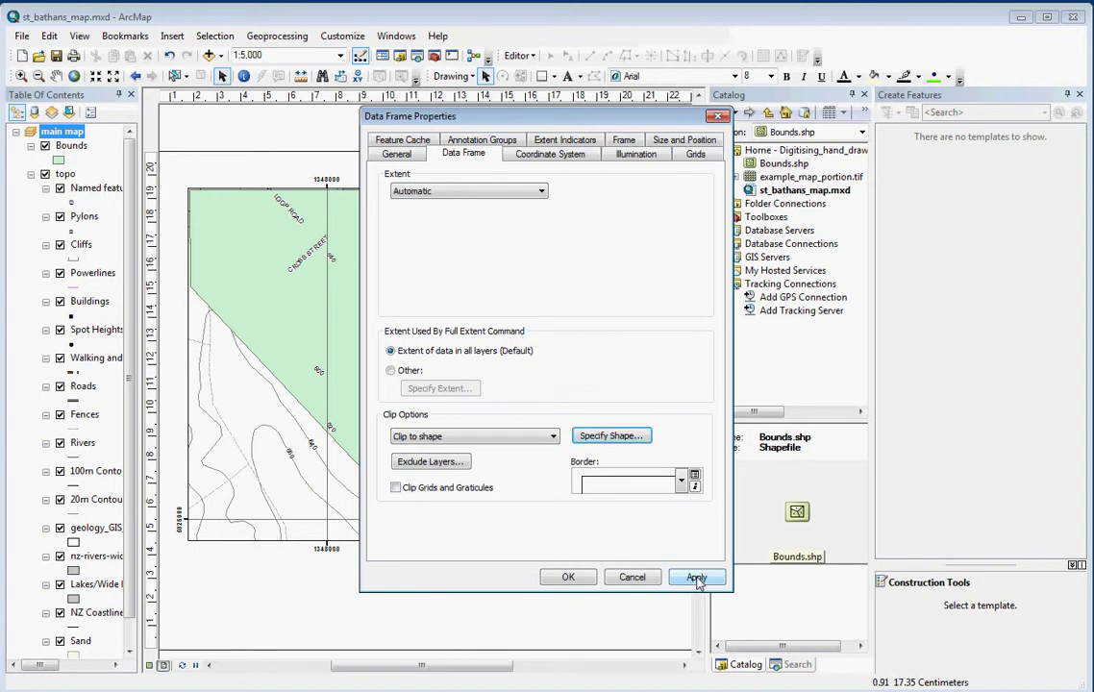
Apply the data frame clip and uncheck the Bounds layer to reveal the clipped topo map.
{"action": "left_click", "coordinate": [566, 579]}
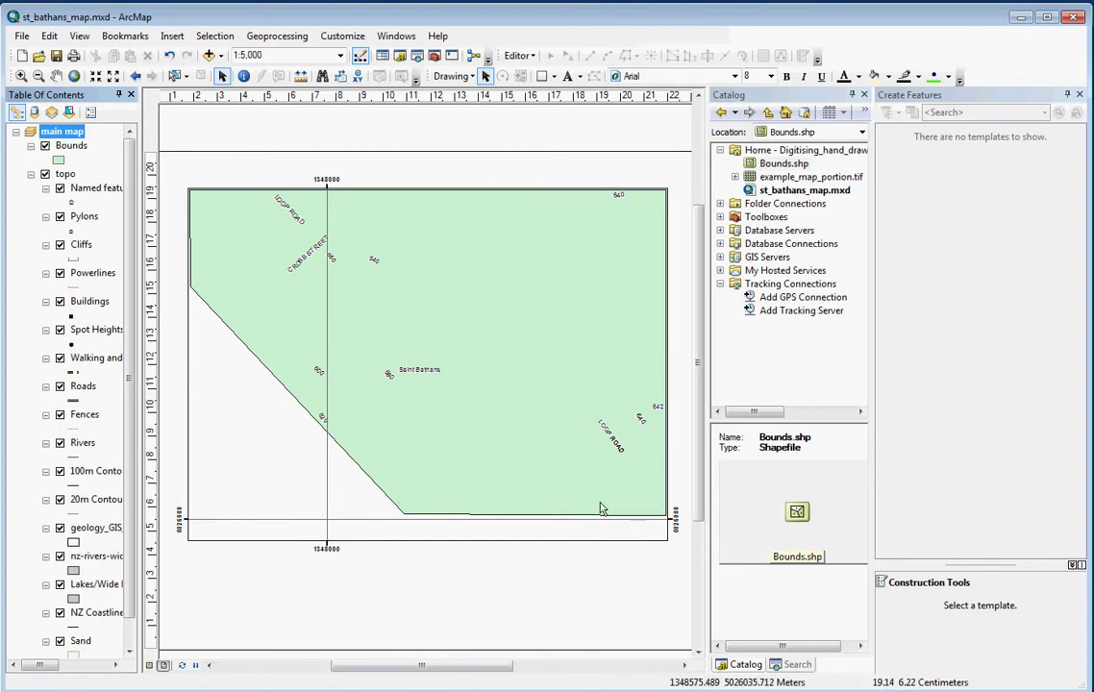
{"action": "left_click", "coordinate": [45, 146]}
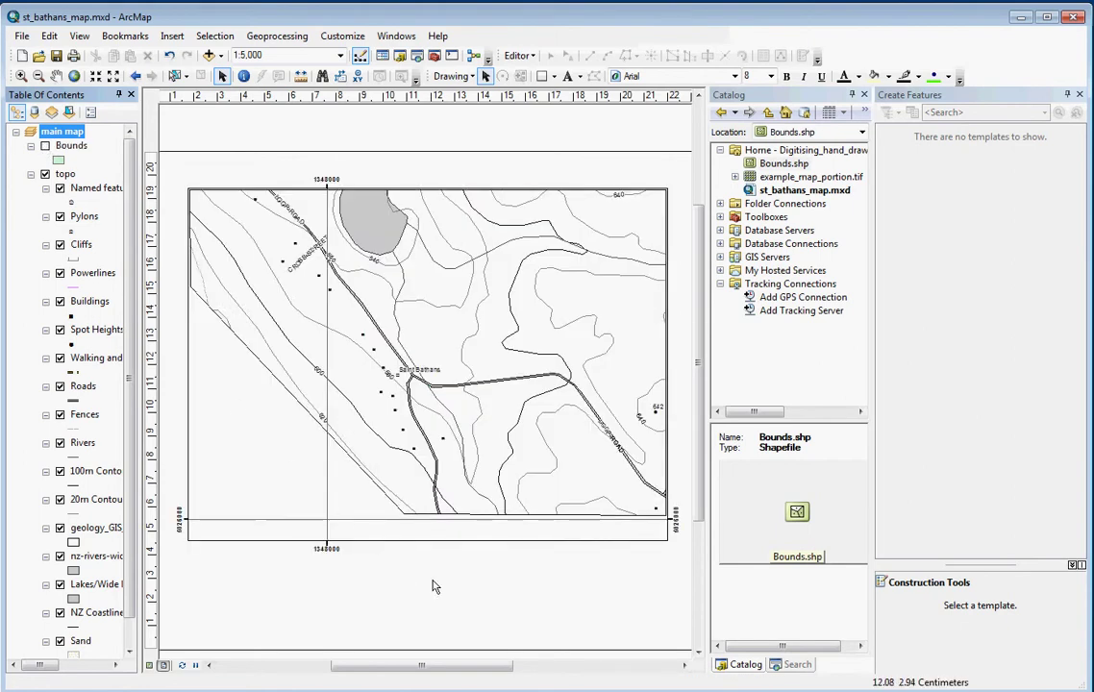